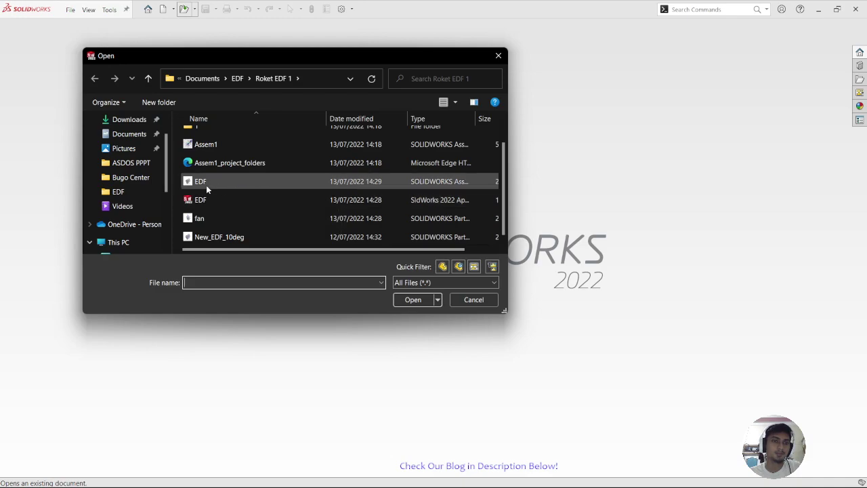
Open the EDF assembly from the Roket EDF 1 folder and orient it to show the fan inlet and duct.
left_click(237, 183)
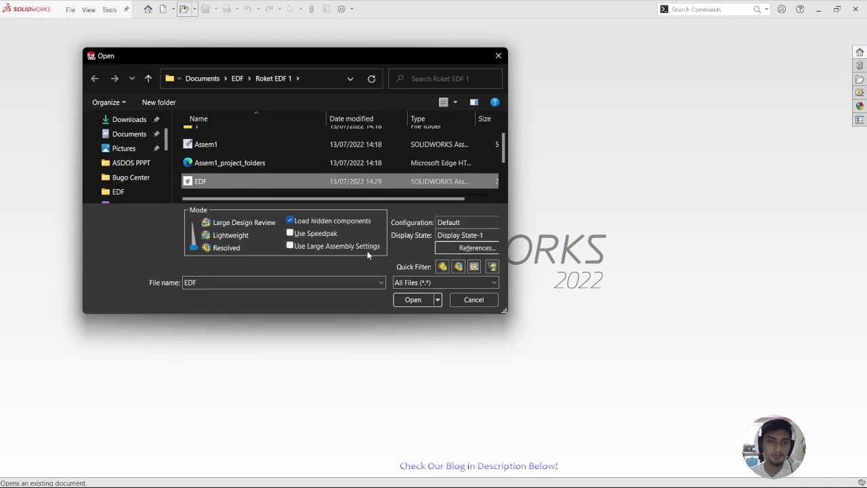
left_click(409, 299)
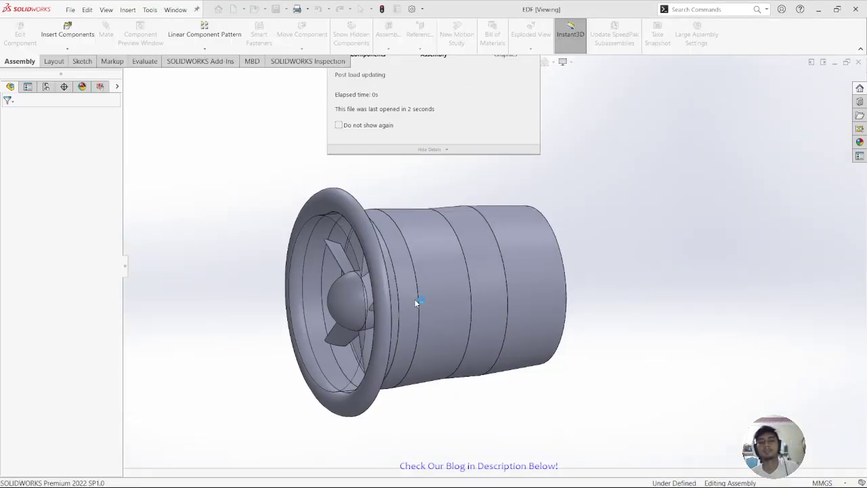
middle_click_drag(490, 283, 365, 325)
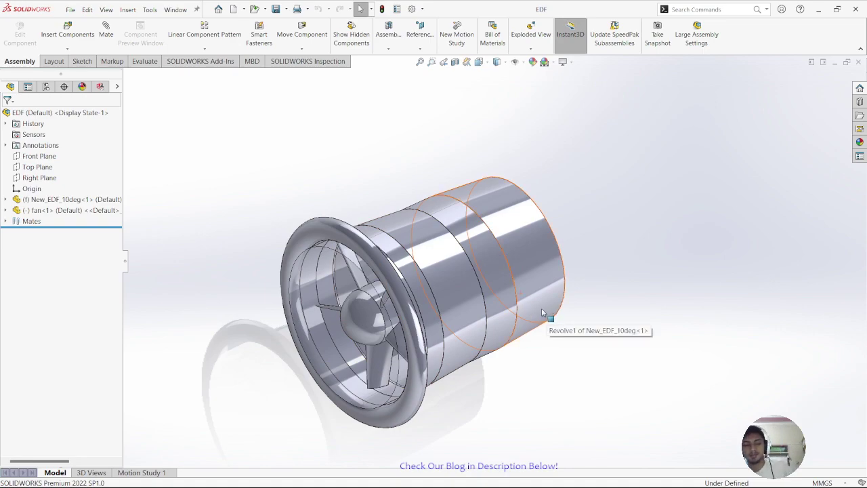
scroll(542, 312, "up", 3)
middle_click_drag(547, 296, 575, 286)
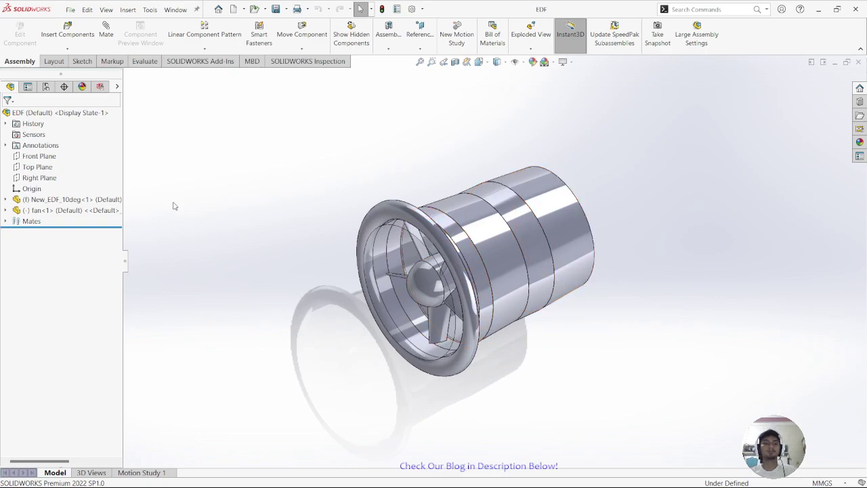
Enable the SOLIDWORKS Flow Simulation 2022 add-in for the current session.
left_click(422, 9)
left_click(456, 44)
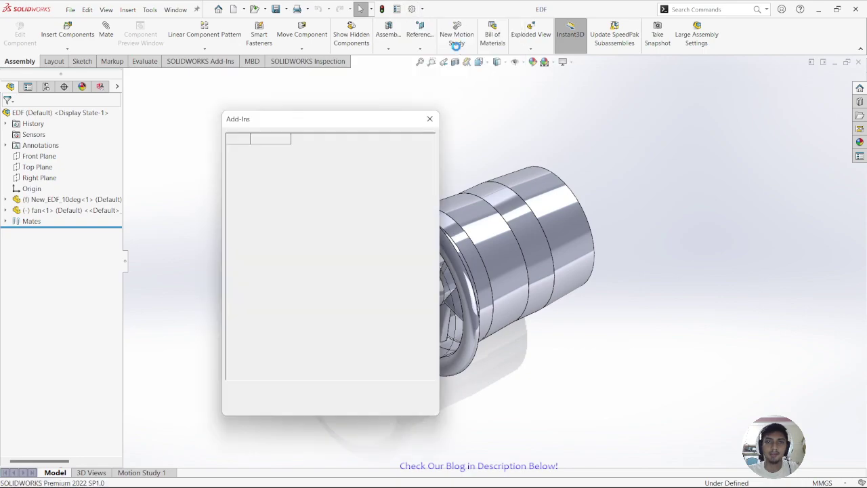
scroll(304, 234, "down", 4)
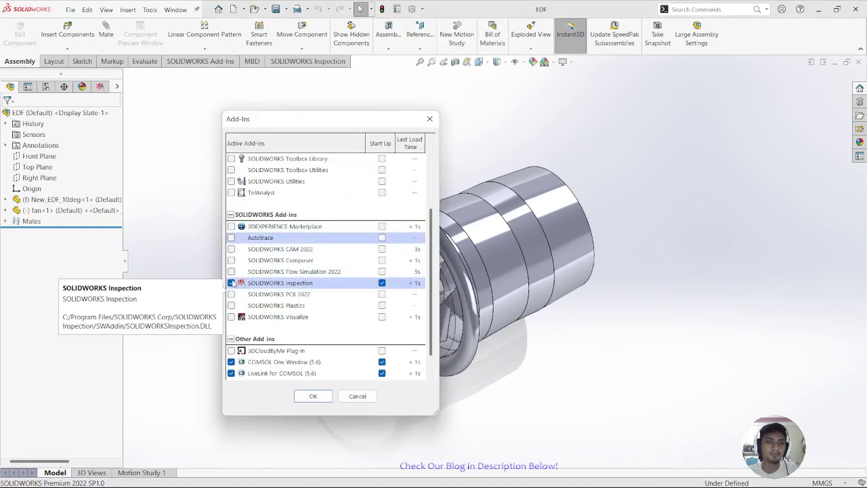
left_click(231, 272)
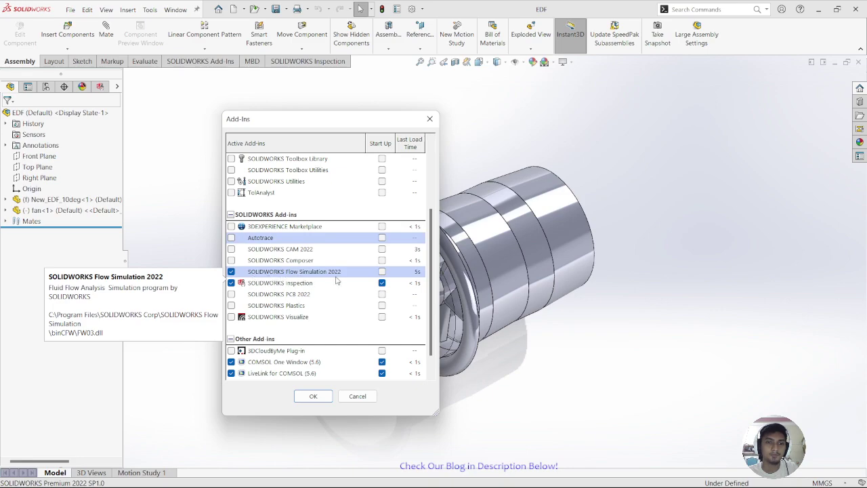
left_click(319, 396)
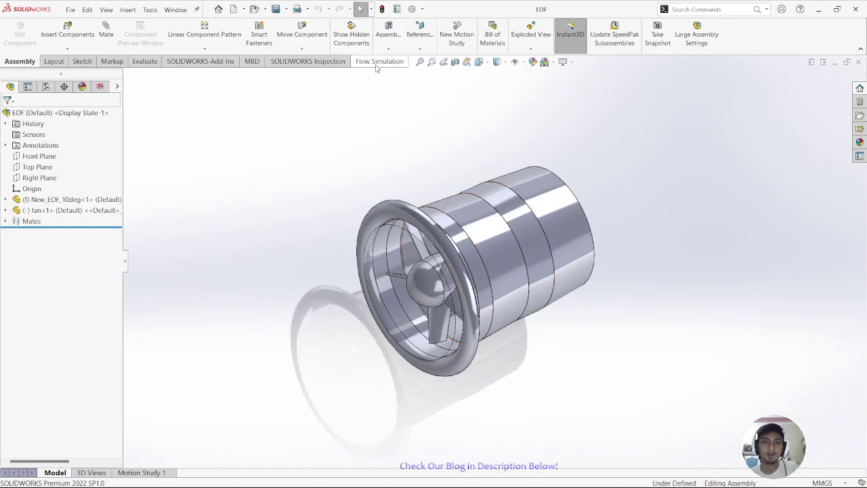
Start a new Flow Simulation project with the Wizard and name it EDF_Project, using the current configuration.
left_click(396, 62)
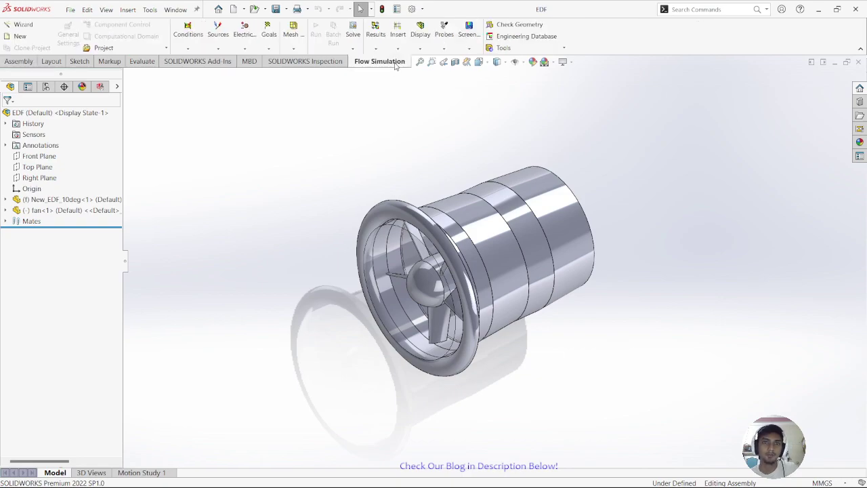
left_click(48, 24)
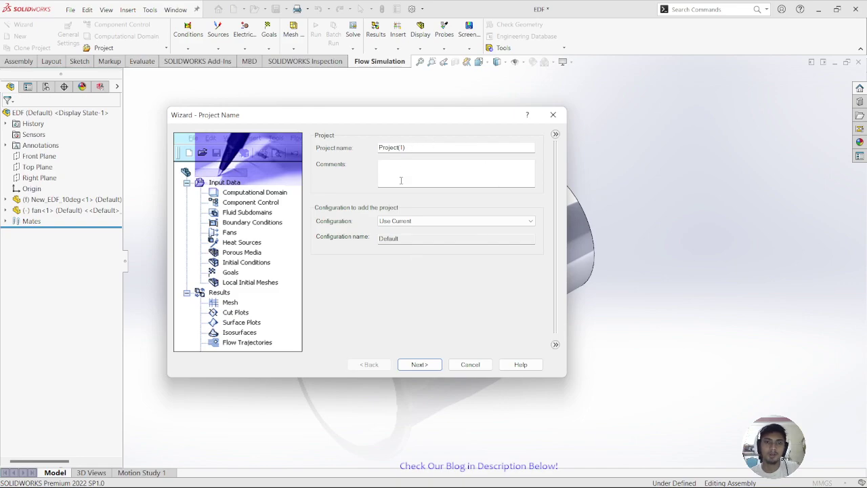
left_click_drag(416, 148, 362, 151)
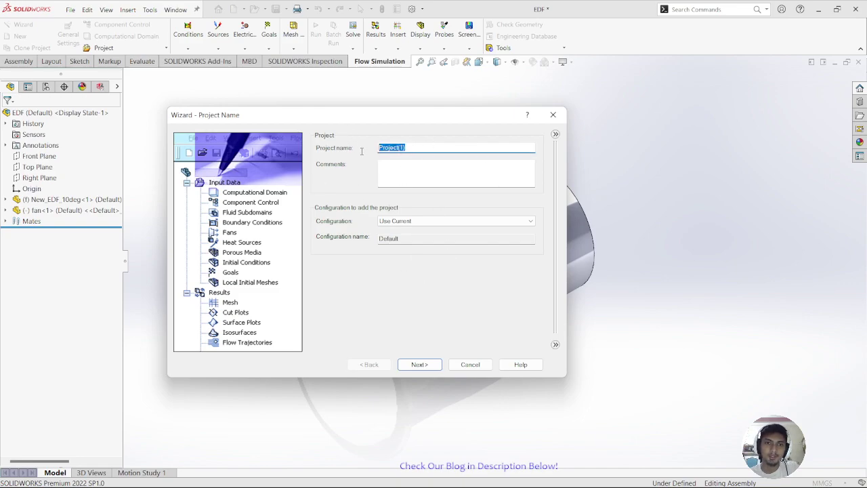
key("End")
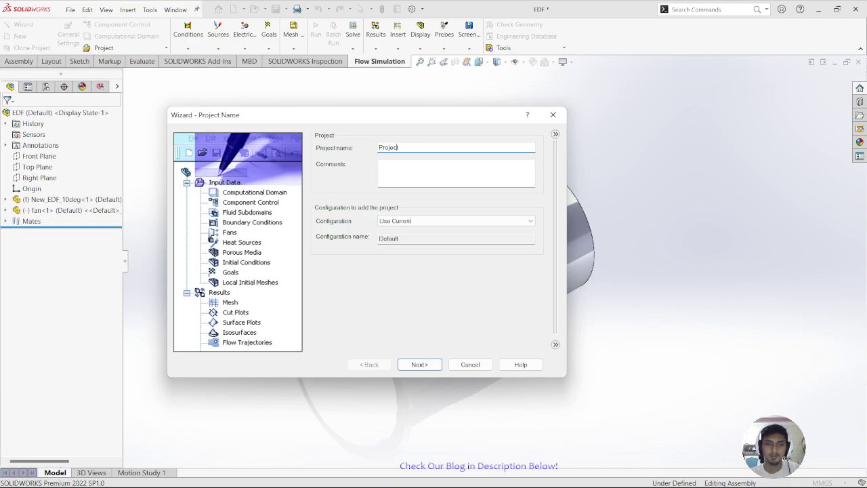
type("EDF_")
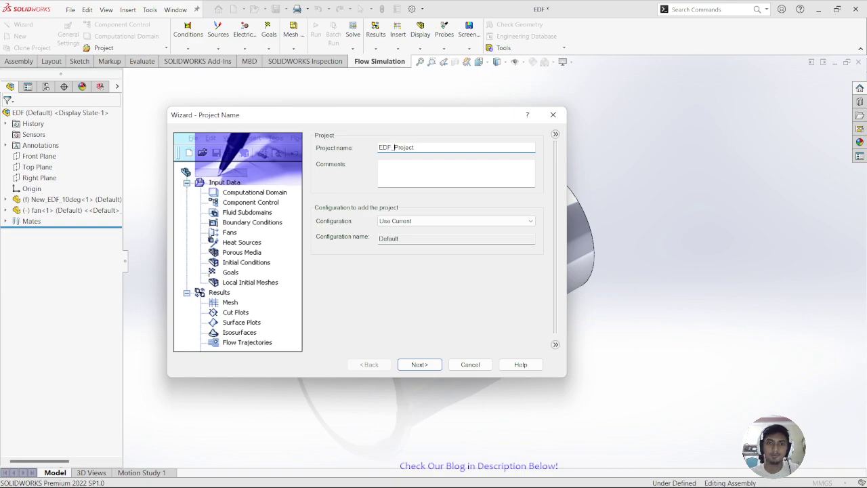
left_click(420, 364)
Choose the SI (m-kg-s) unit system for the project and review its parameter units, including HVAC and Noise Prediction.
left_click(335, 195)
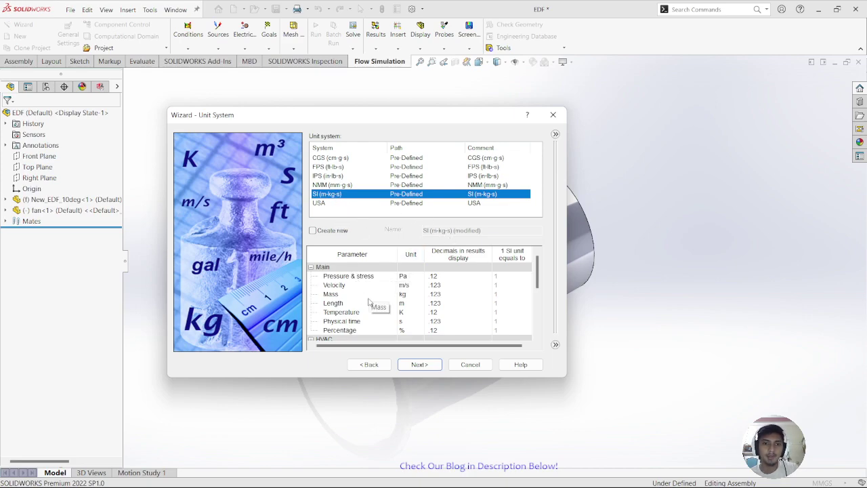
scroll(359, 306, "down", 4)
scroll(339, 311, "up", 3)
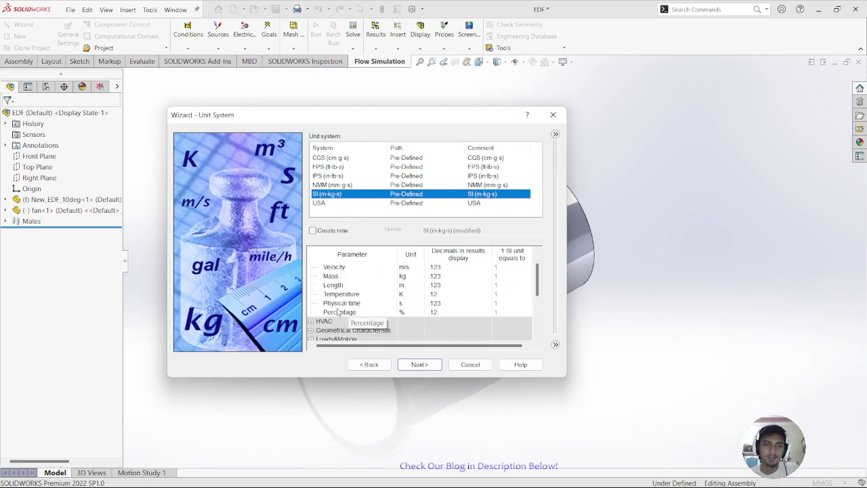
scroll(339, 311, "up", 1)
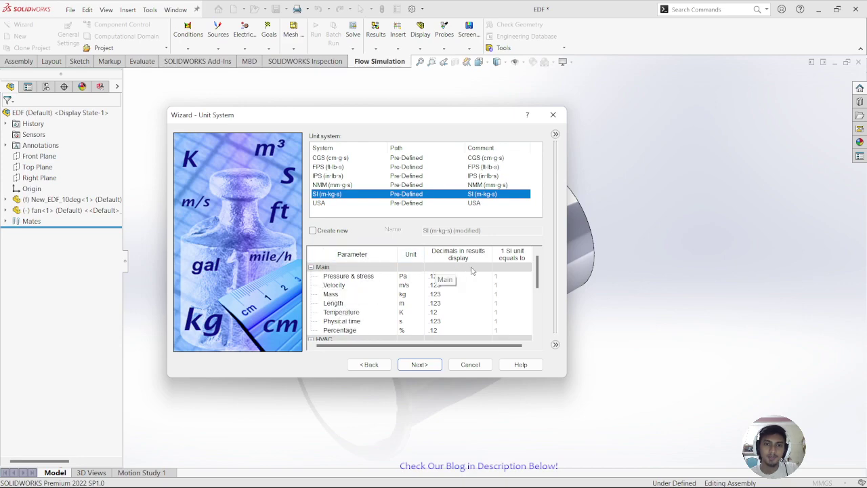
scroll(454, 291, "down", 2)
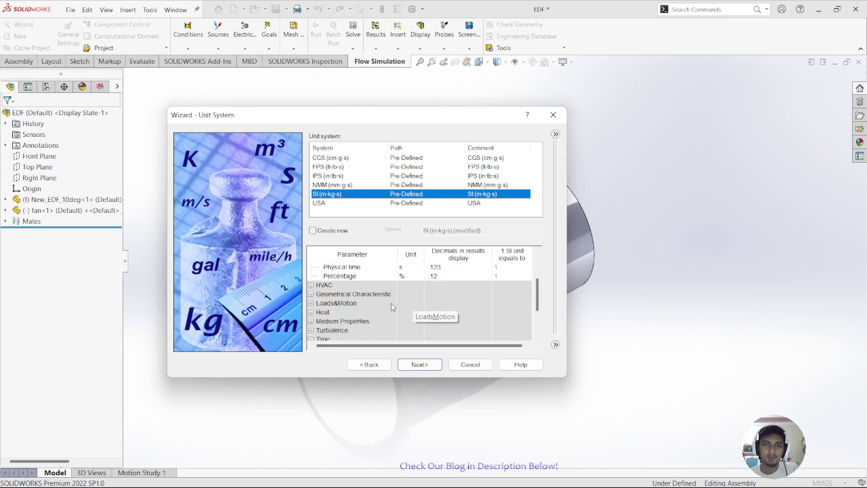
left_click(311, 285)
scroll(322, 318, "down", 4)
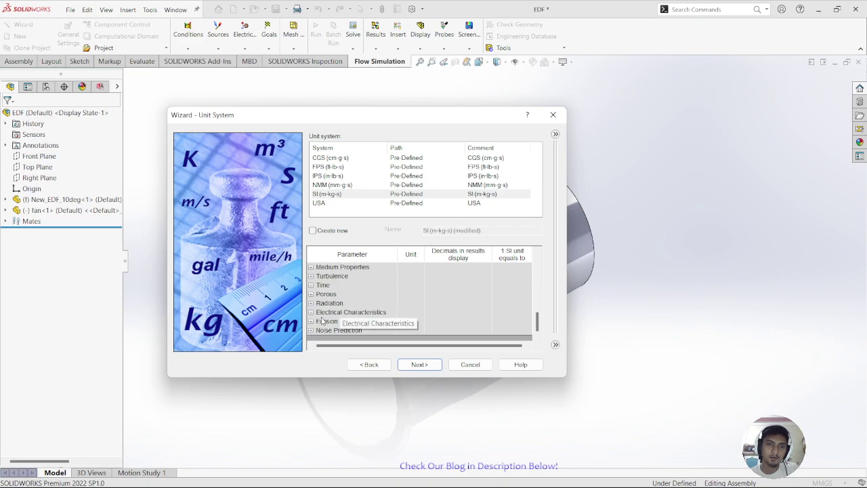
left_click(311, 330)
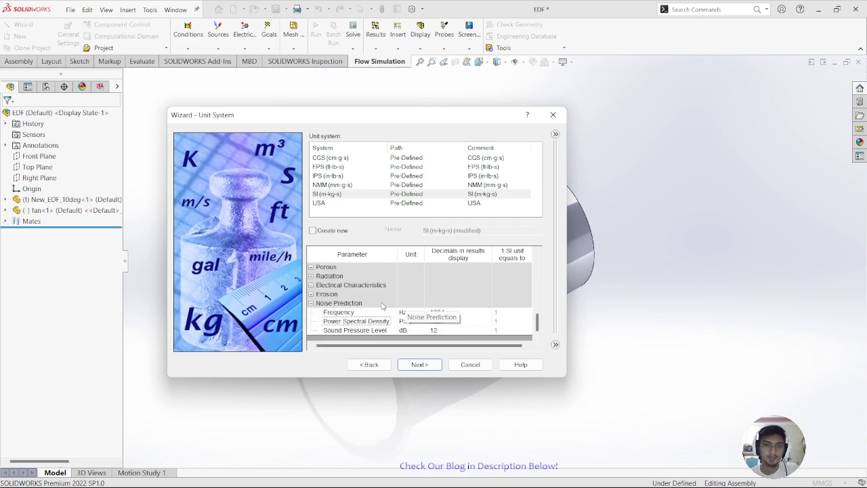
left_click(424, 366)
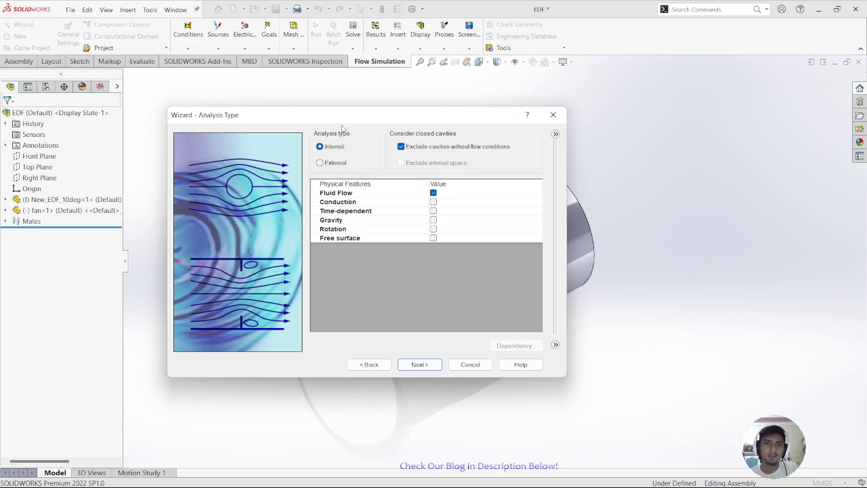
Set an External analysis that excludes internal space, with Rotation enabled as Local region(s) (Averaging).
left_click(345, 167)
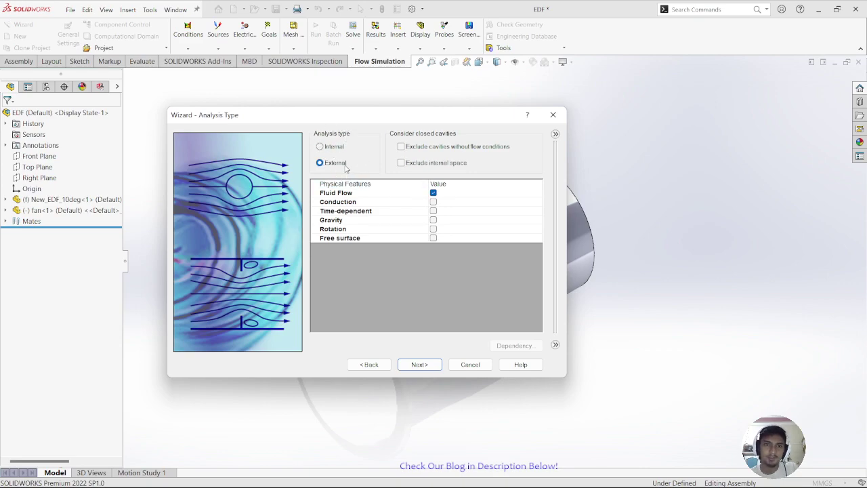
left_click(431, 165)
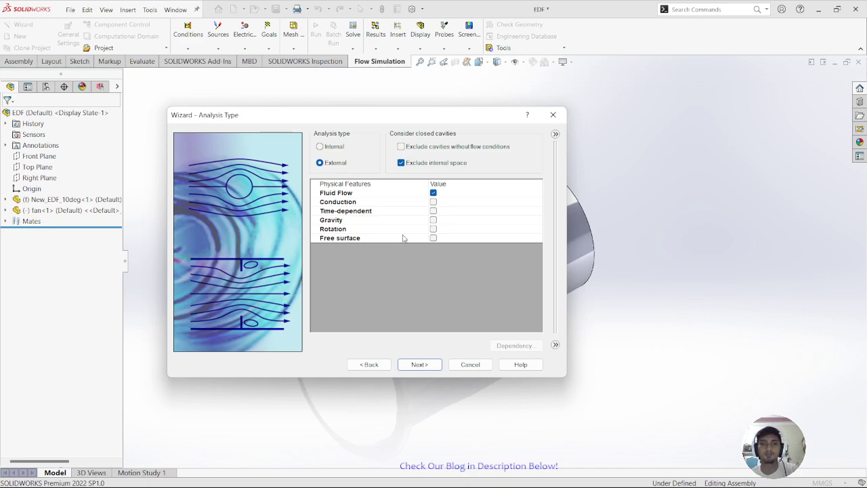
left_click(433, 229)
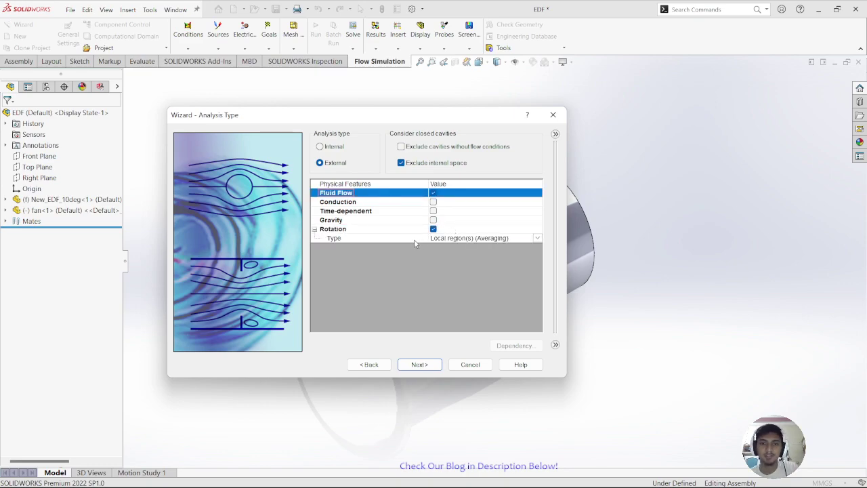
left_click(469, 239)
left_click(537, 238)
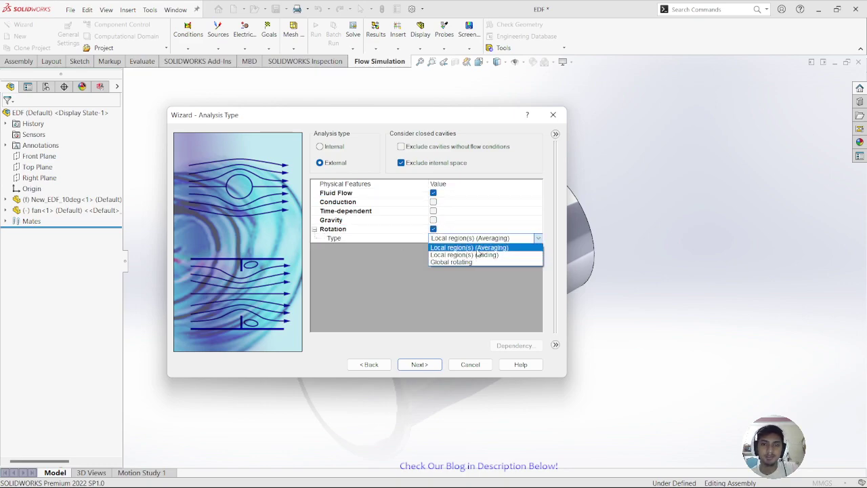
left_click(467, 248)
left_click(427, 365)
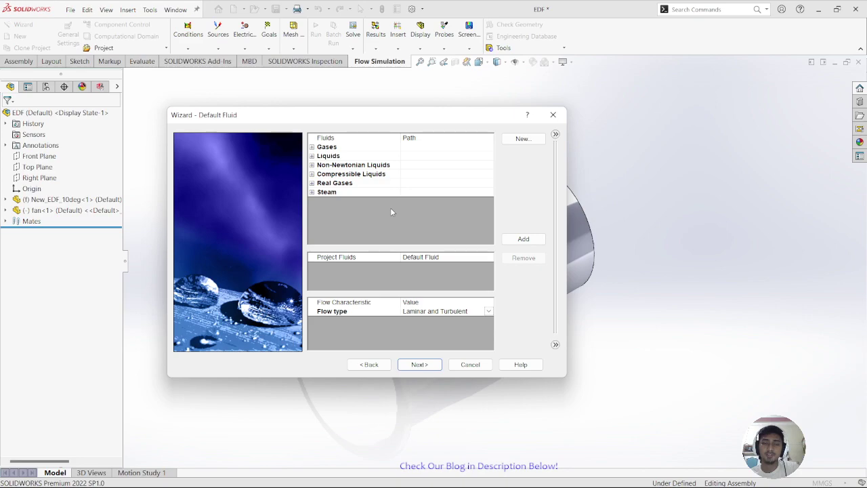
Add Air from the pre-defined gases as the default project fluid, with the flow type Laminar and Turbulent.
left_click(312, 148)
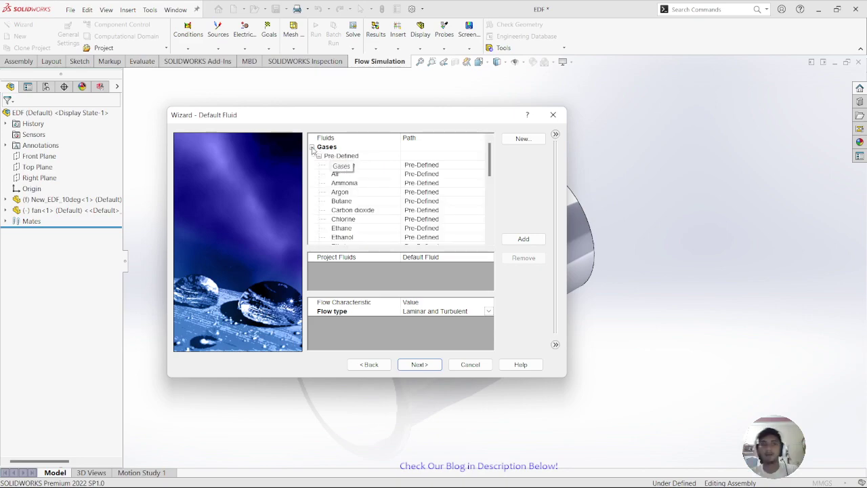
left_click(339, 174)
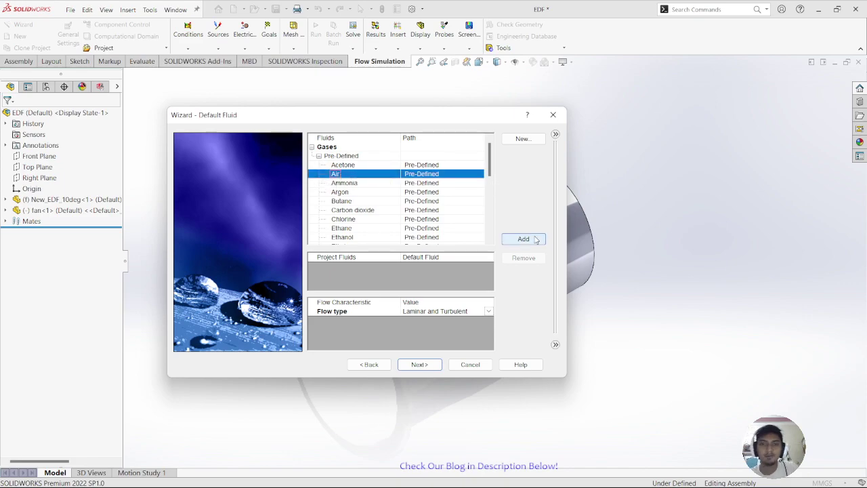
left_click(534, 239)
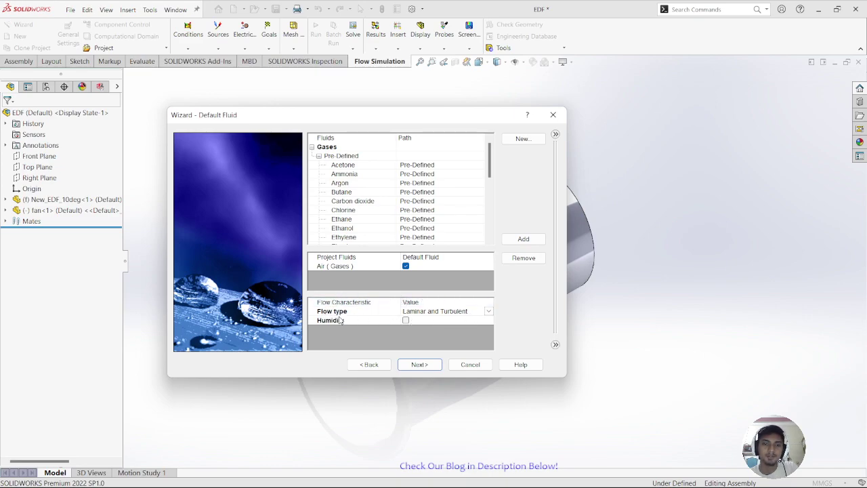
left_click(484, 311)
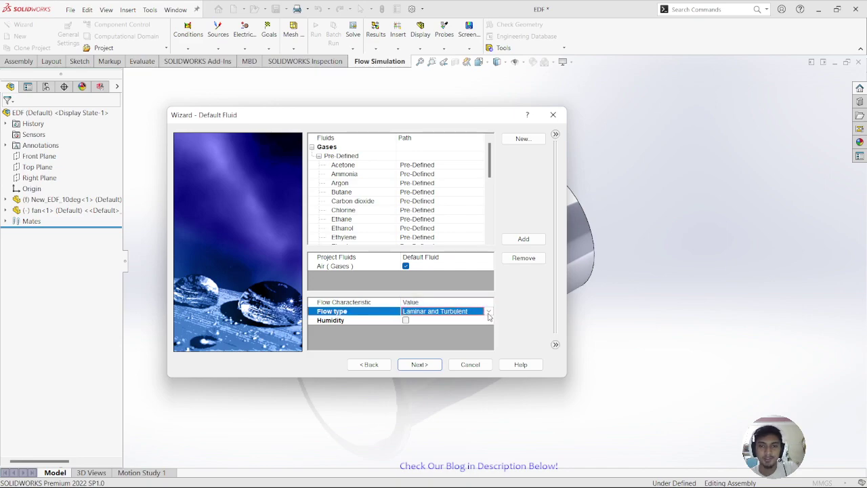
left_click(488, 314)
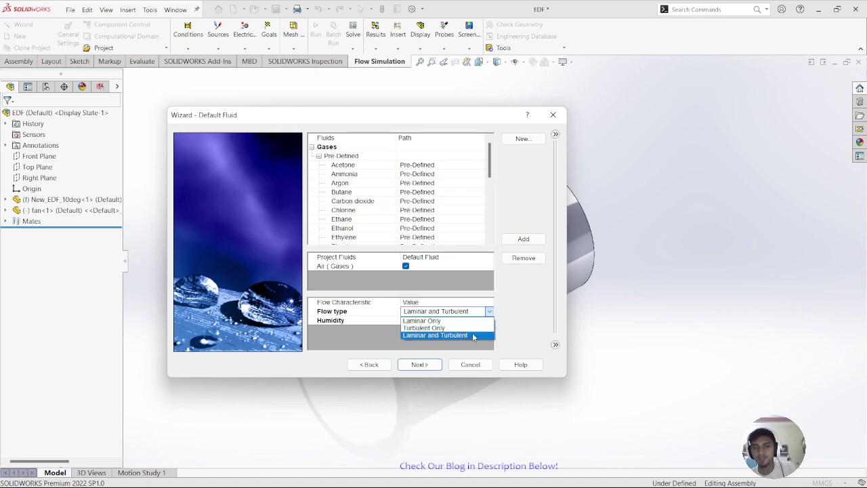
left_click(459, 332)
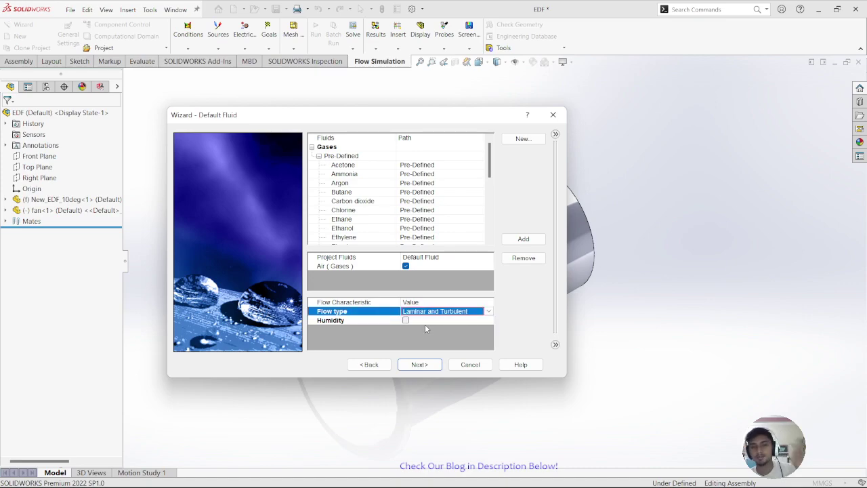
left_click(427, 366)
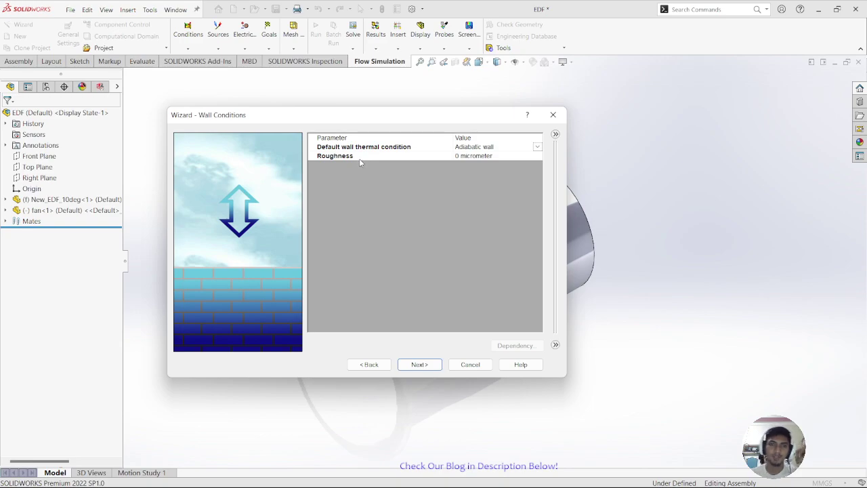
Accept the default wall and ambient conditions, set the Global Coordinate System's reference axis to Z, and finish the Wizard.
left_click(428, 364)
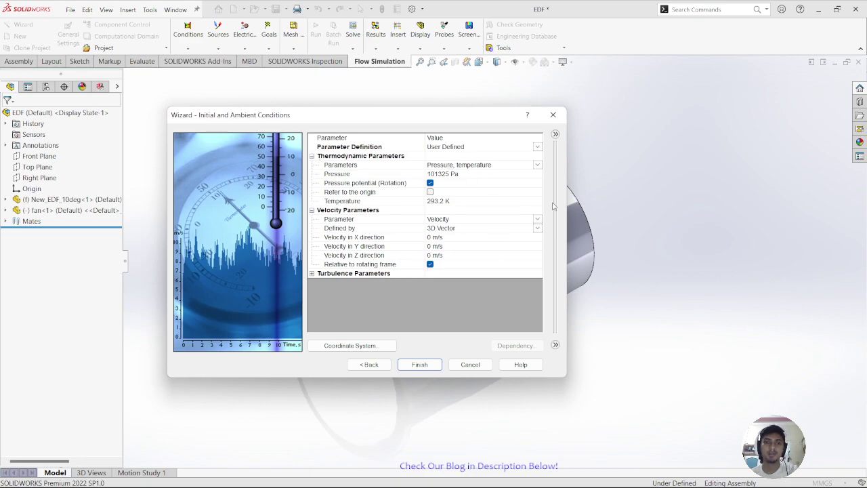
double_click(329, 275)
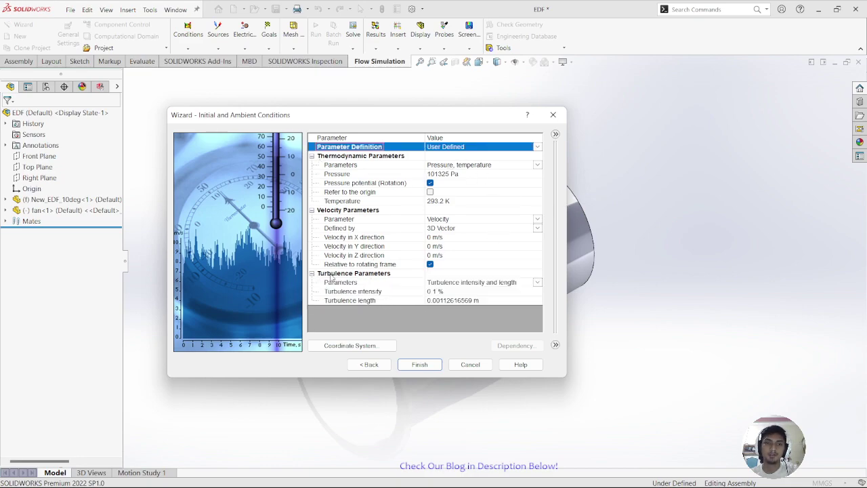
left_click(392, 346)
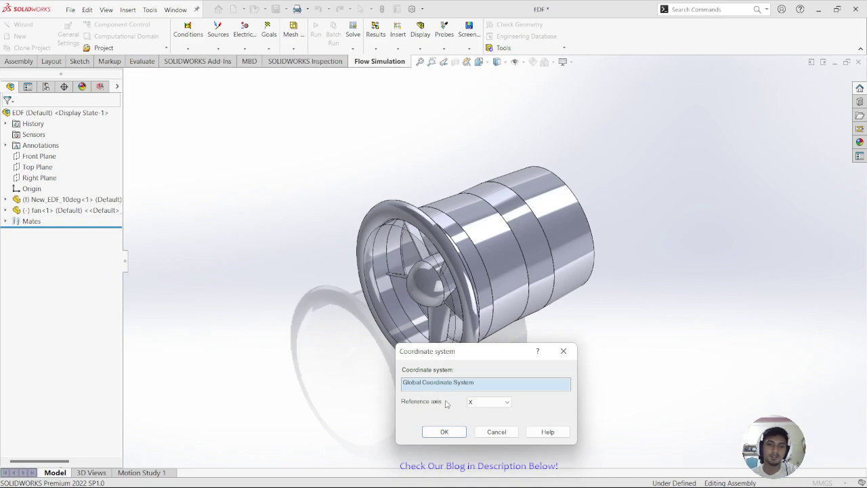
left_click(484, 402)
left_click(488, 426)
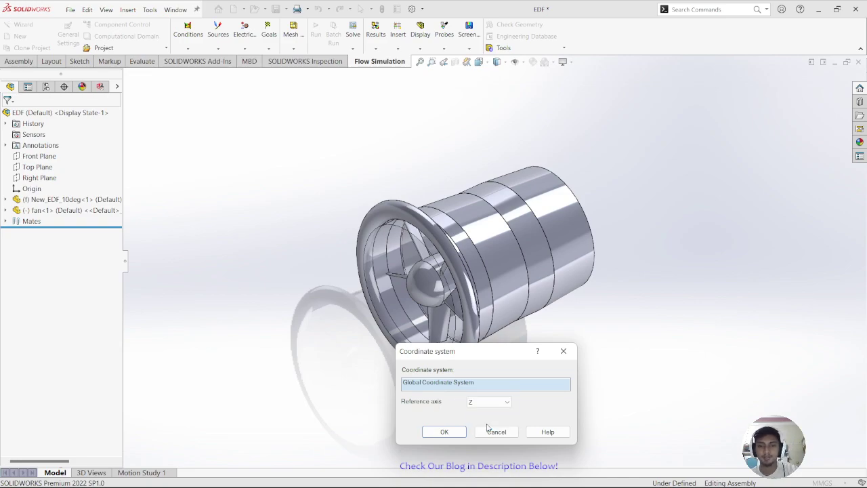
left_click(451, 433)
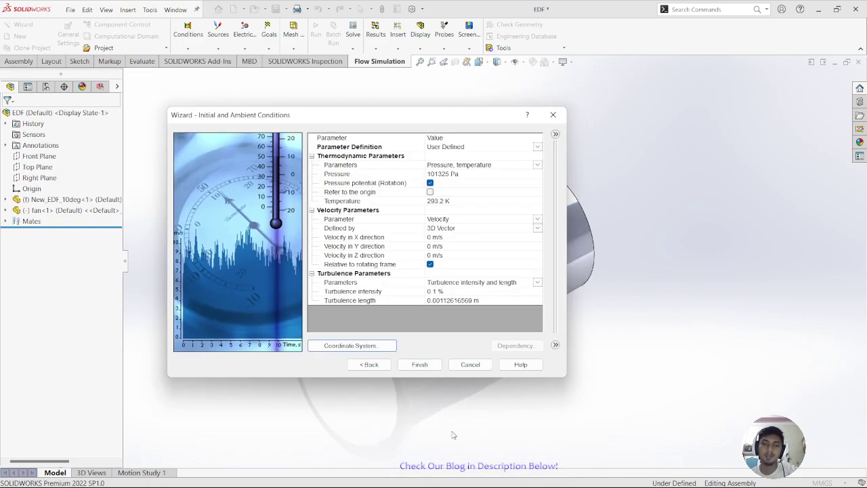
left_click(434, 367)
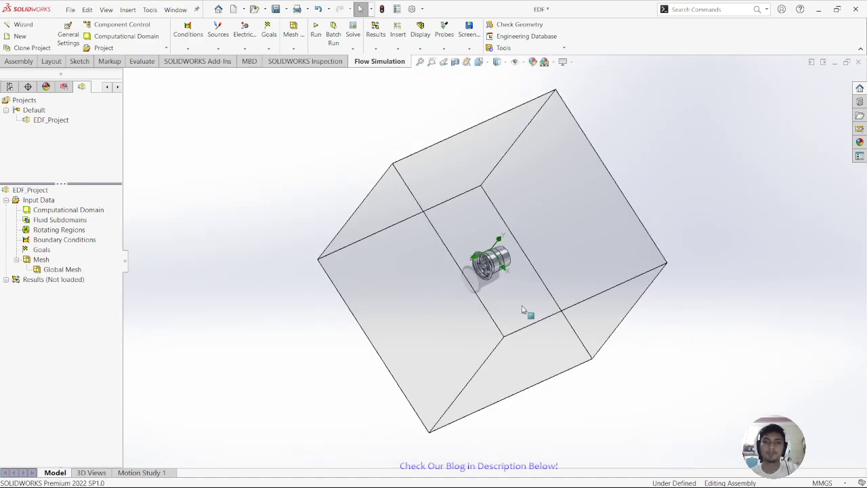
Extend the computational domain behind the duct outlet to a Z min of about -0.911 m, keeping 3D simulation.
middle_click_drag(526, 314, 552, 357)
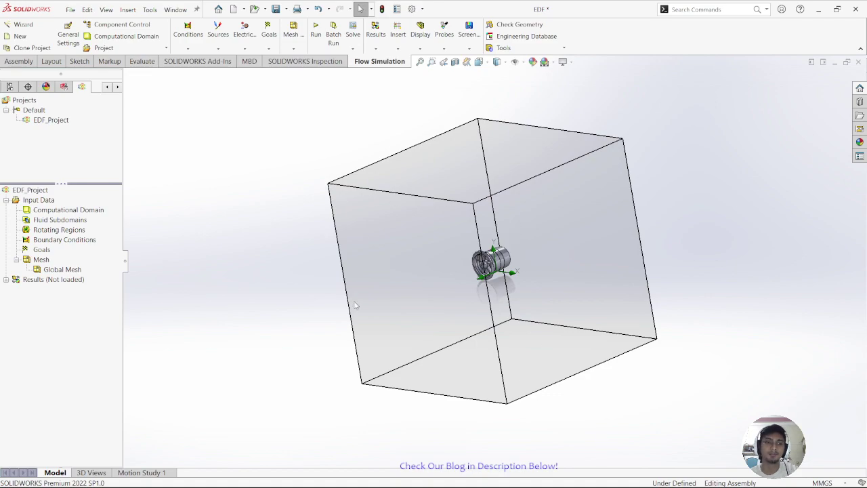
right_click(86, 212)
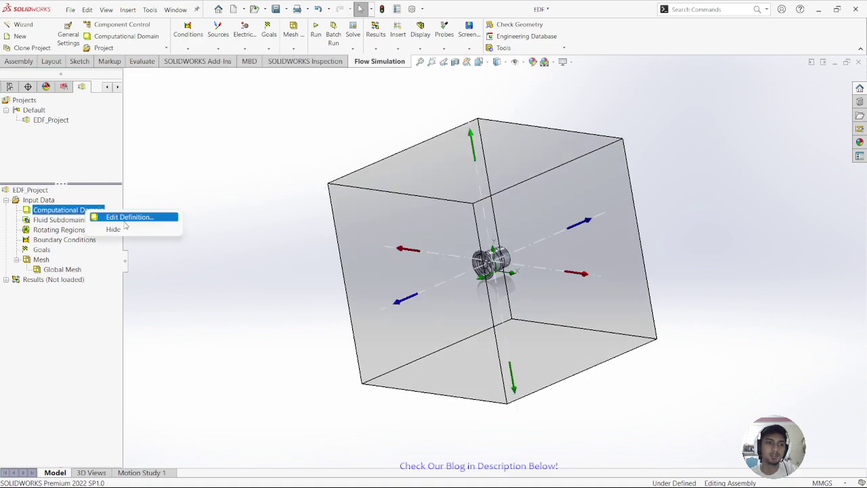
left_click(119, 218)
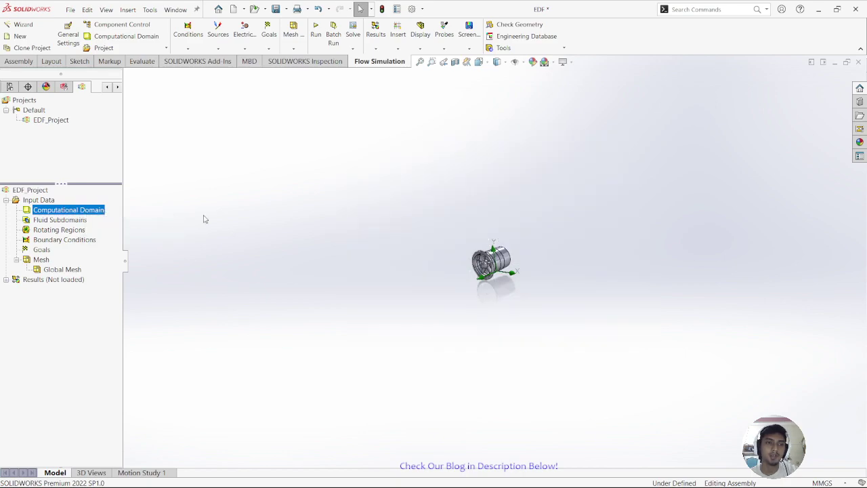
left_click_drag(579, 226, 692, 177)
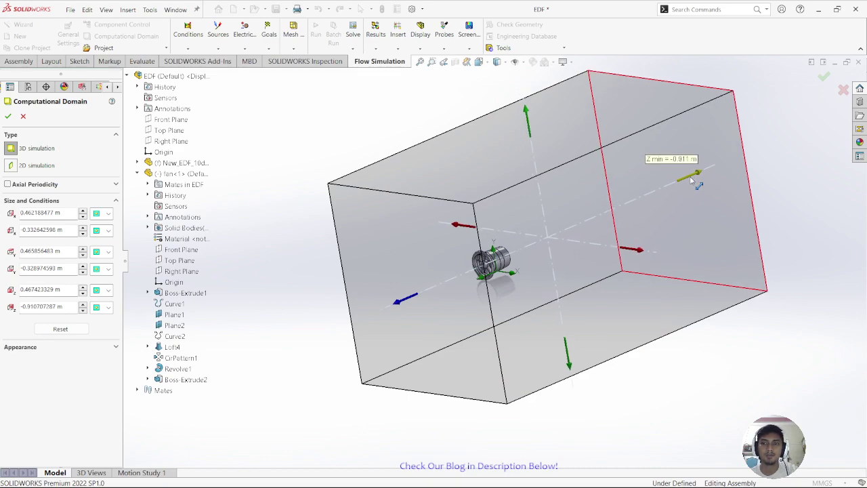
left_click(692, 179)
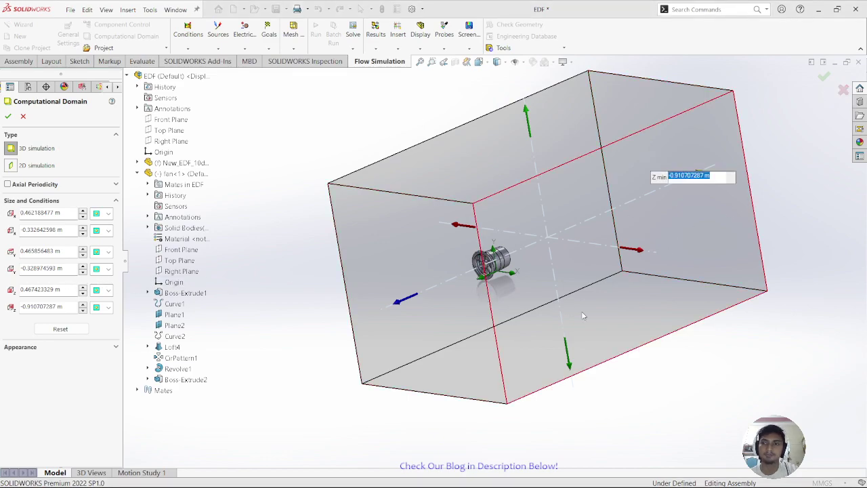
middle_click_drag(474, 305, 462, 368)
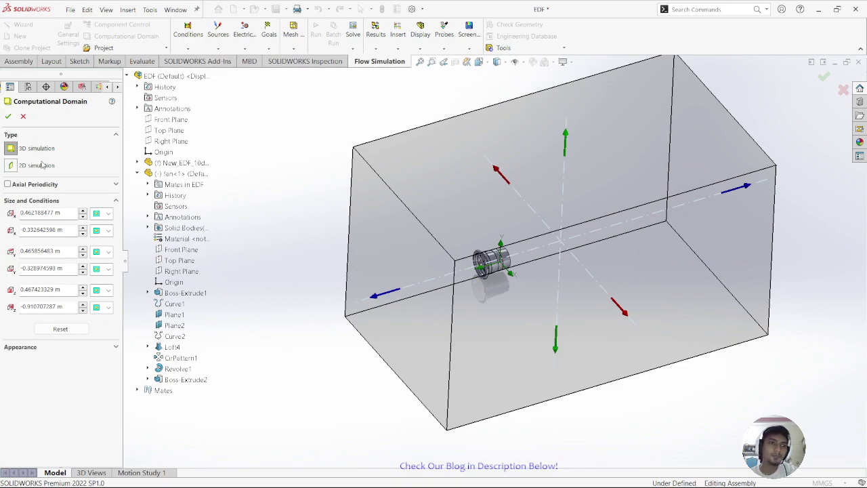
left_click(6, 119)
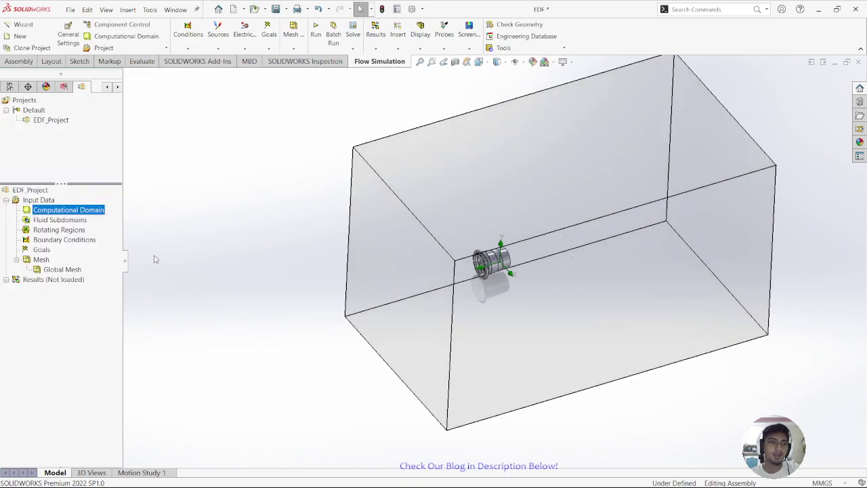
left_click(72, 231)
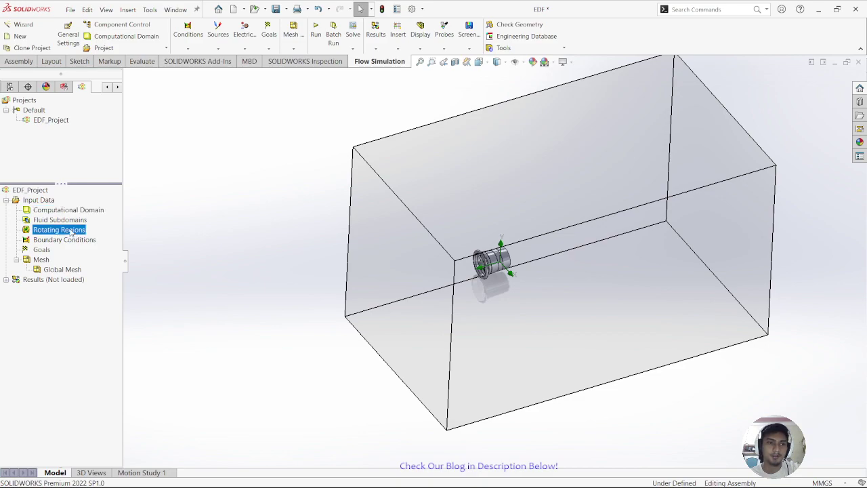
right_click(71, 233)
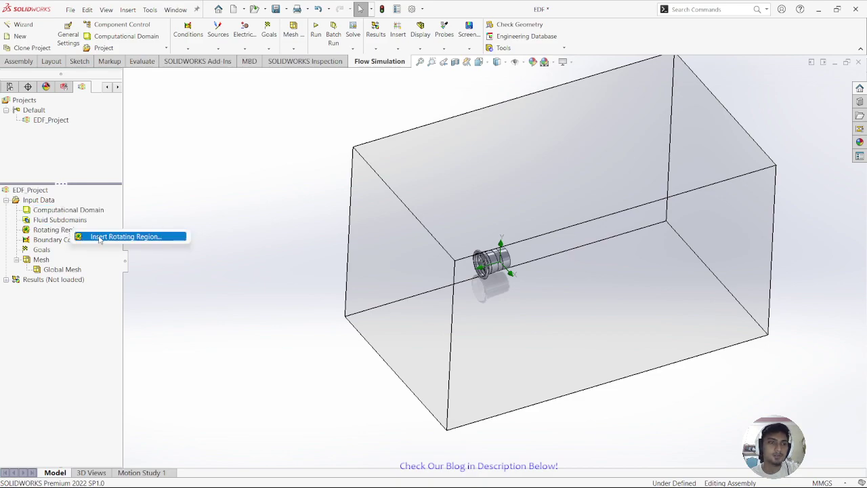
left_click(99, 237)
scroll(498, 313, "down", 10)
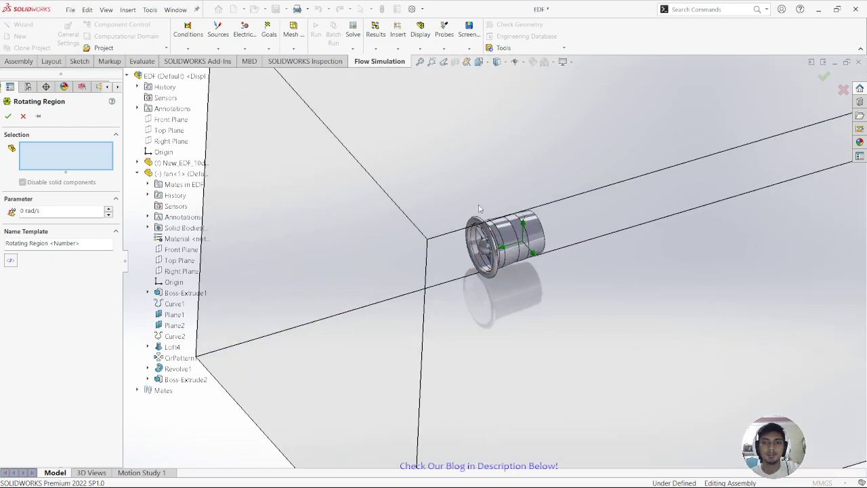
middle_click_drag(566, 409, 410, 181)
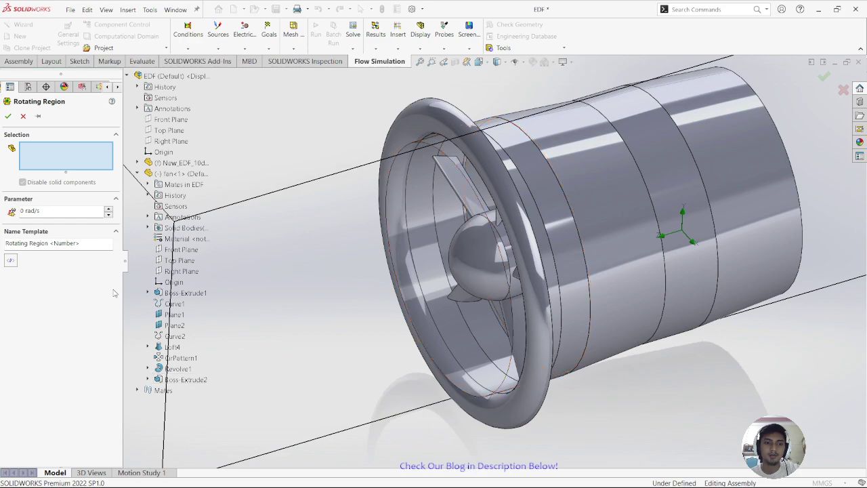
middle_click_drag(203, 224, 300, 267)
middle_click_drag(414, 188, 443, 255)
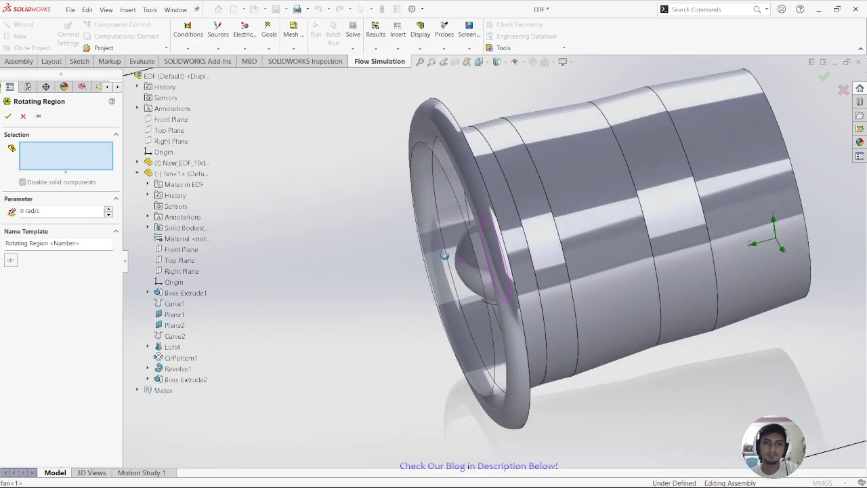
middle_click_drag(437, 195, 458, 182)
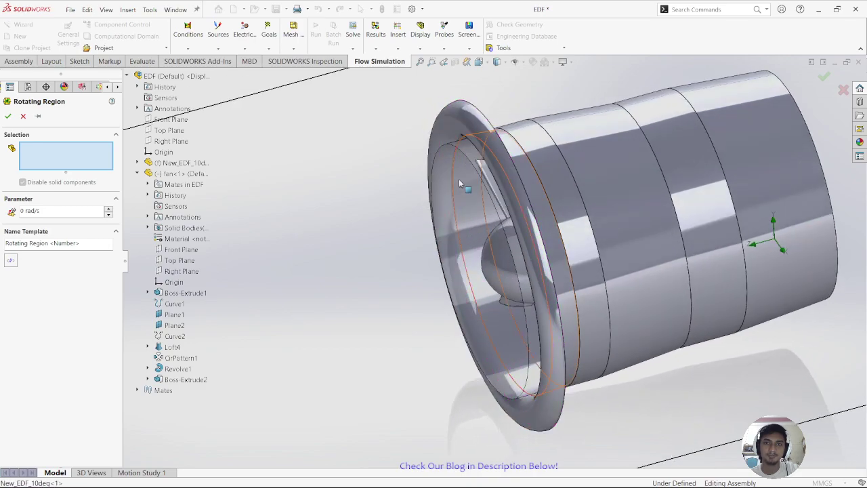
middle_click_drag(484, 314, 464, 254)
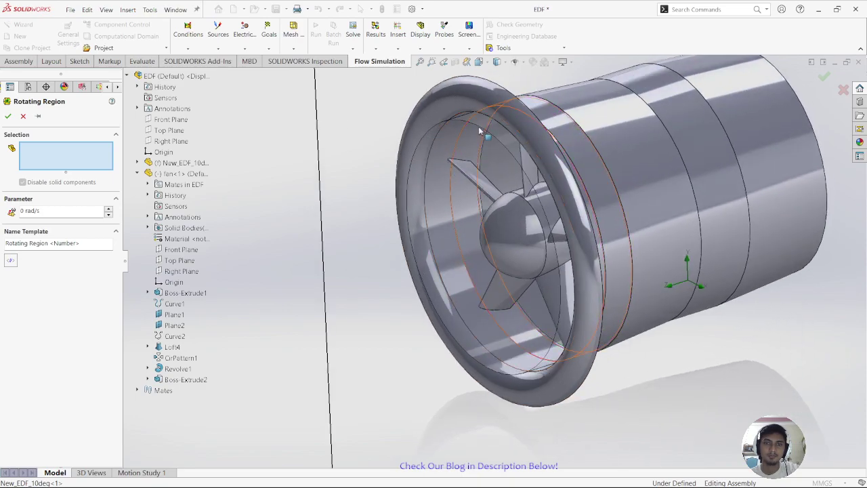
scroll(485, 236, "up", 6)
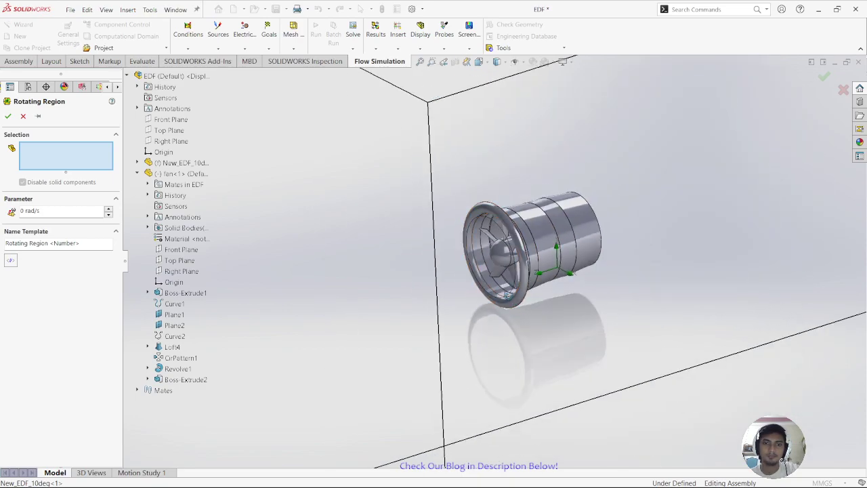
middle_click_drag(488, 244, 509, 279)
scroll(509, 279, "down", 5)
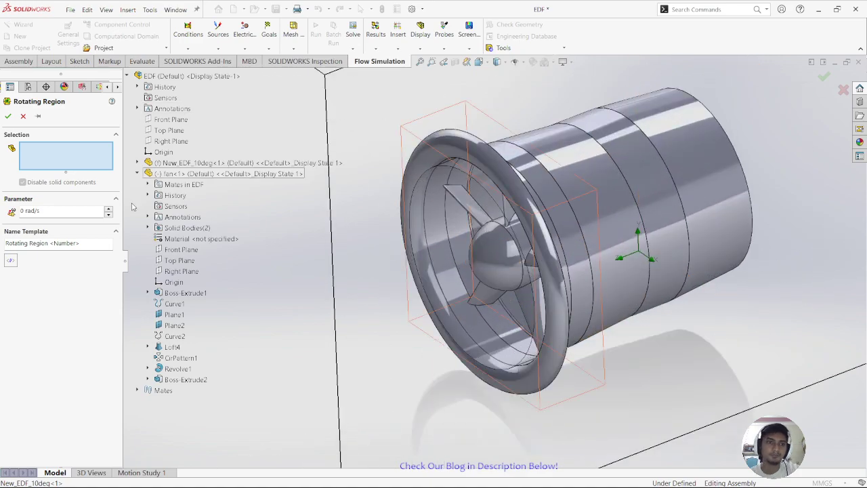
left_click(137, 173)
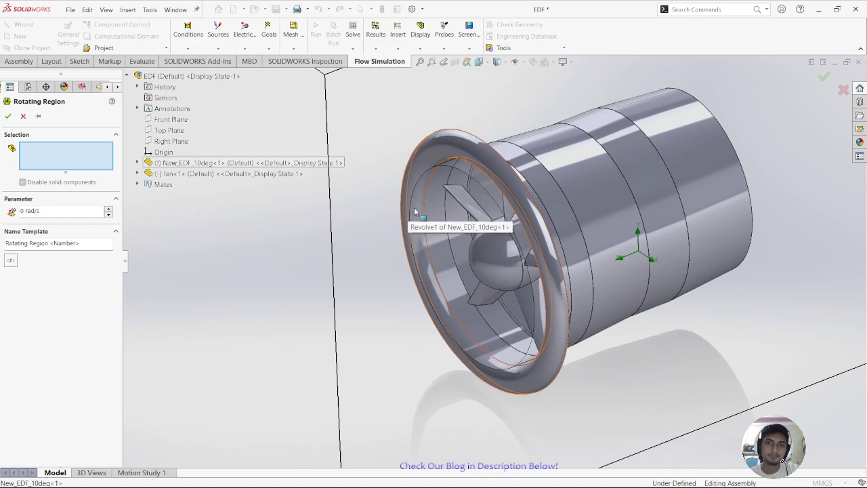
left_click(138, 173)
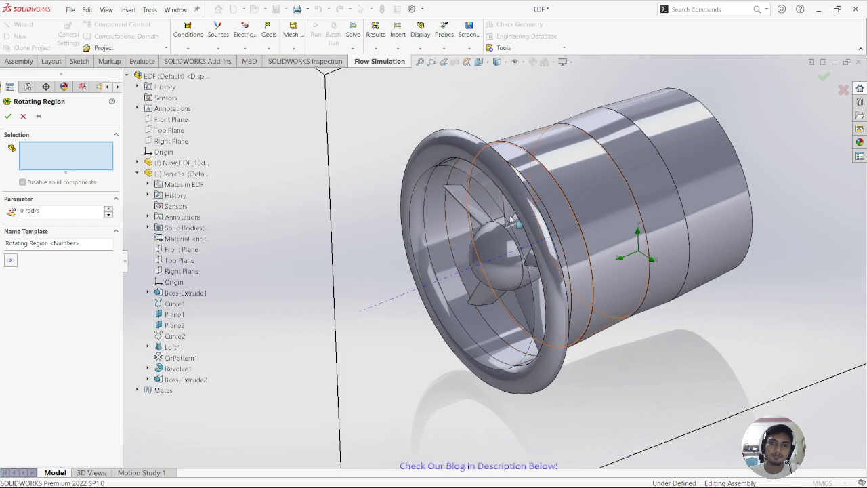
scroll(496, 328, "up", 5)
middle_click_drag(496, 328, 476, 325)
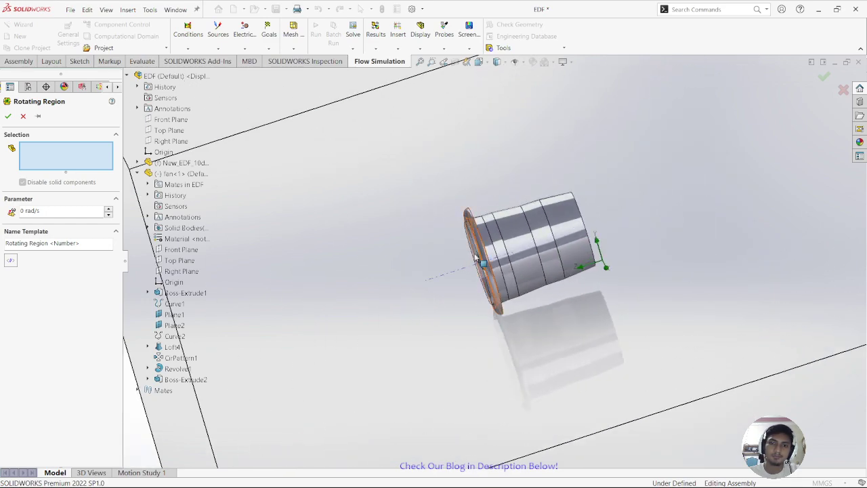
middle_click_drag(487, 274, 493, 252)
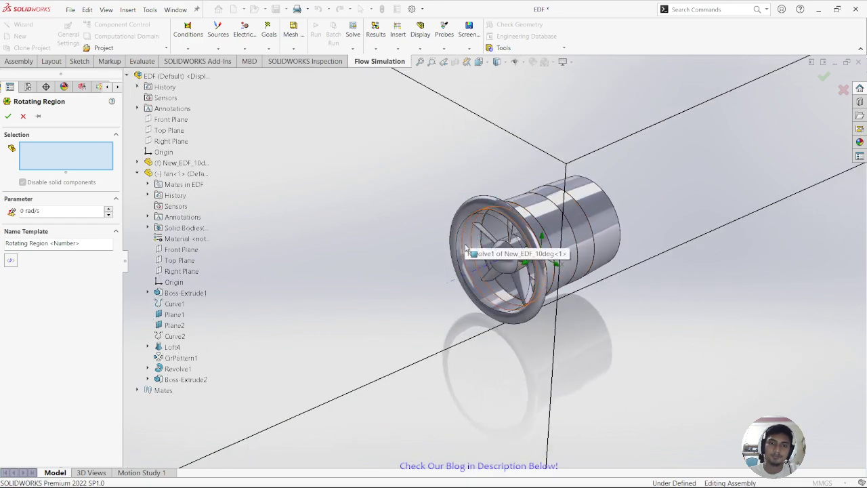
left_click(23, 116)
Insert a rotating region on the fan's enclosing disc body Boss-Extrude2 with an angular velocity of 40000 rpm.
right_click(66, 236)
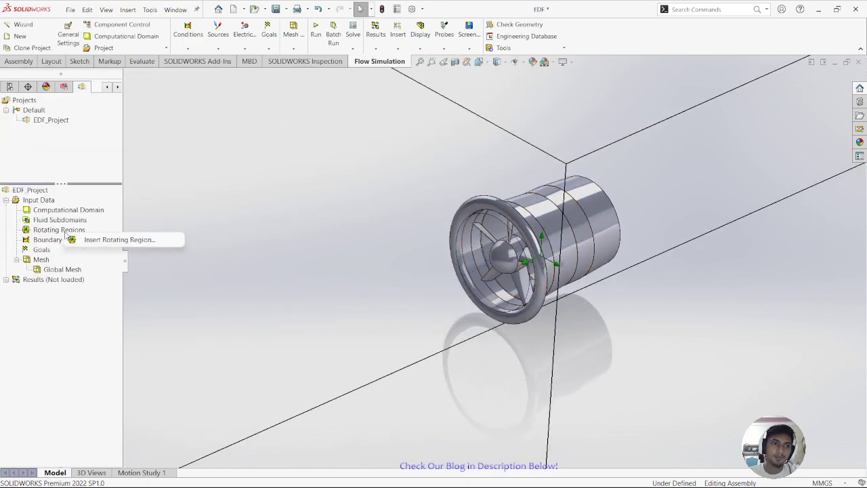
left_click(88, 239)
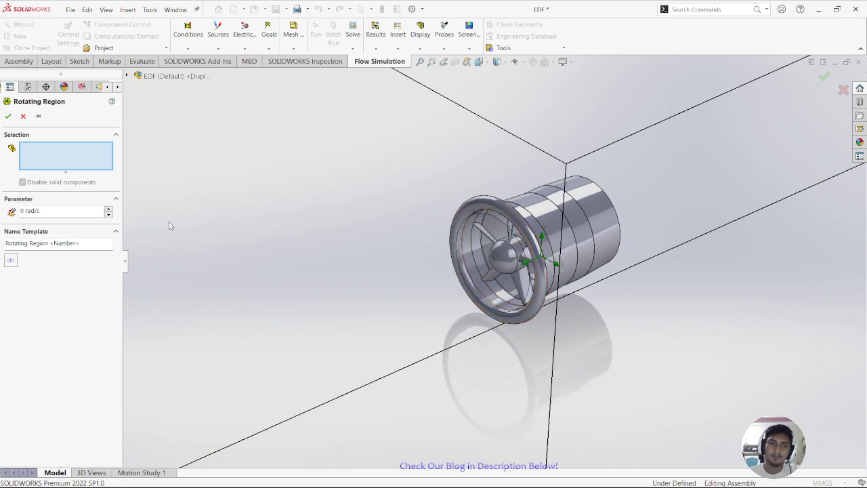
left_click(498, 261)
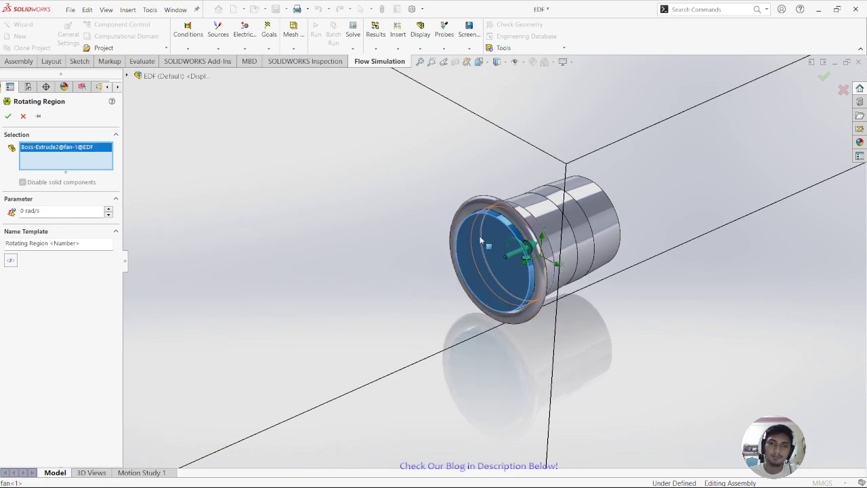
left_click(56, 214)
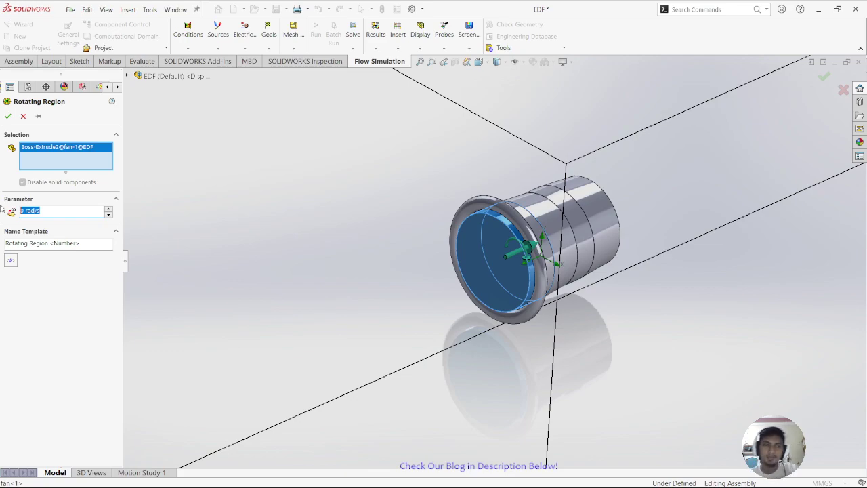
type("10000 rpm")
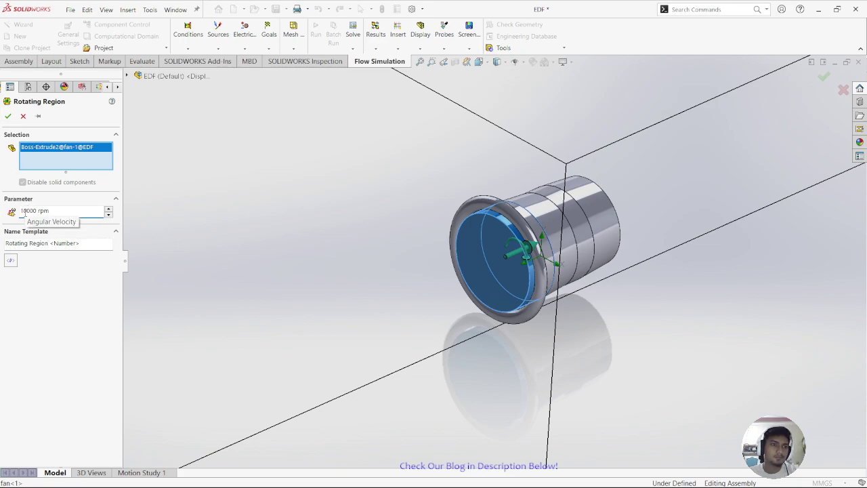
left_click(22, 212)
key("Delete")
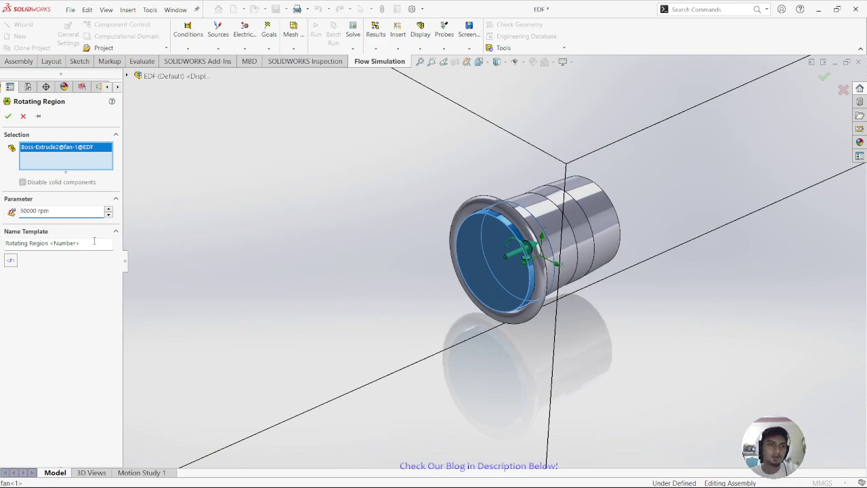
type("4")
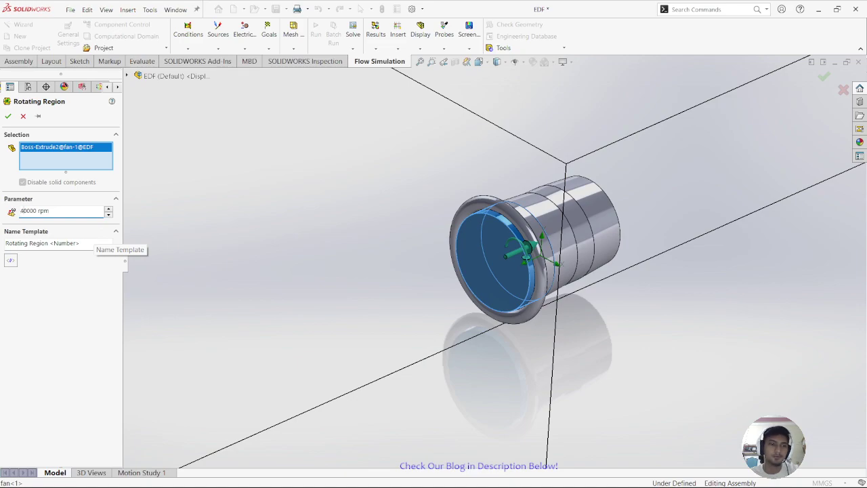
left_click(8, 117)
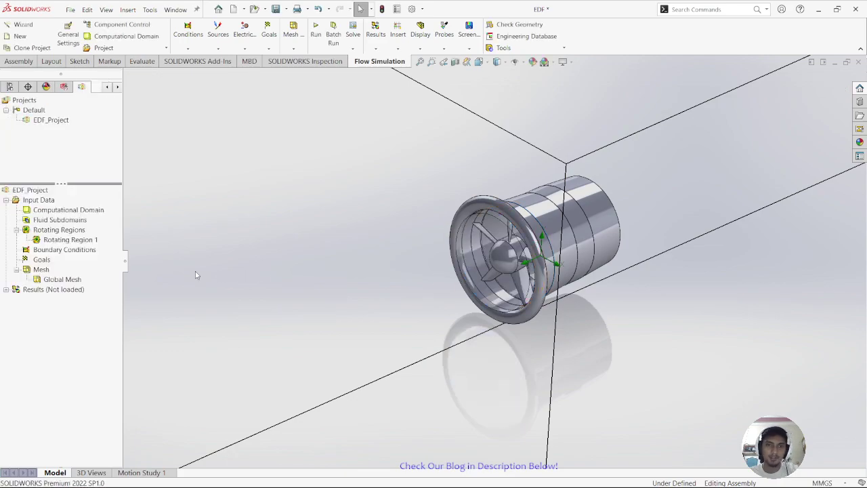
Set the automatic global mesh to initial mesh level 5 with a ratio factor of 4, and show the basic mesh.
right_click(41, 270)
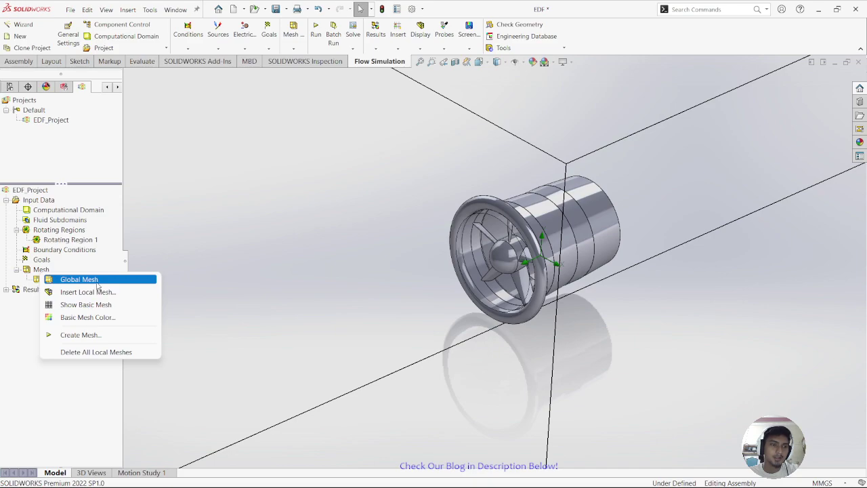
left_click(97, 283)
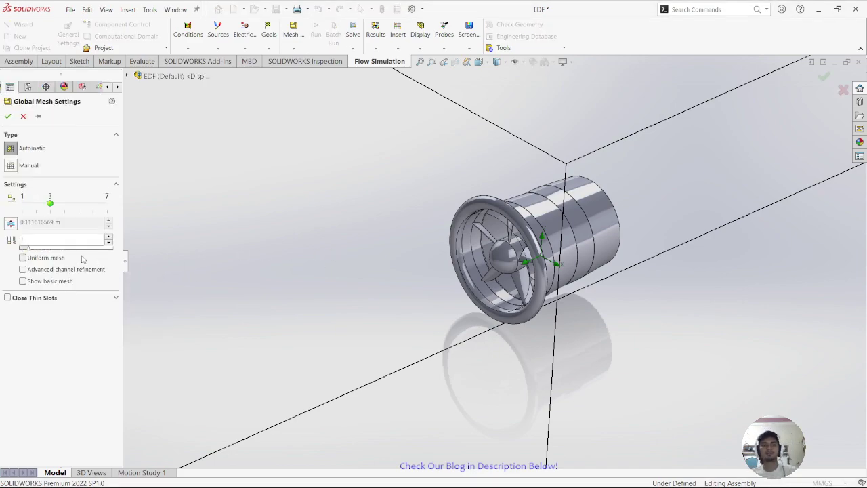
left_click(57, 281)
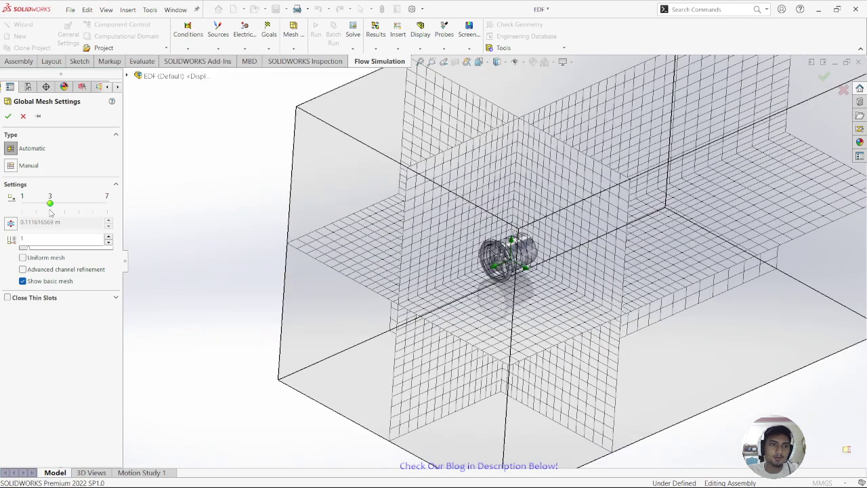
left_click_drag(50, 212, 79, 208)
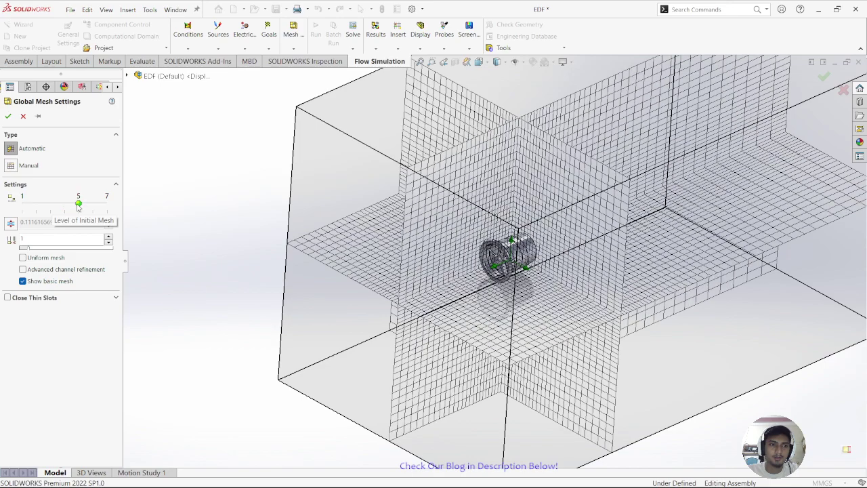
double_click(29, 240)
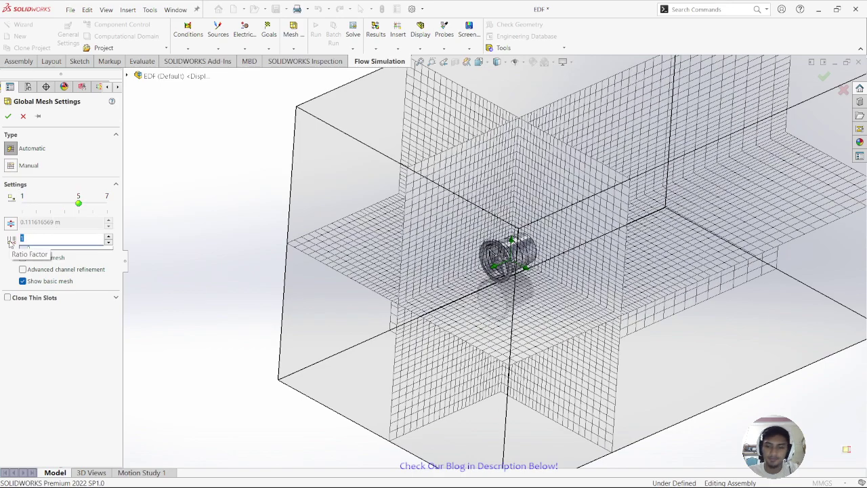
type("2")
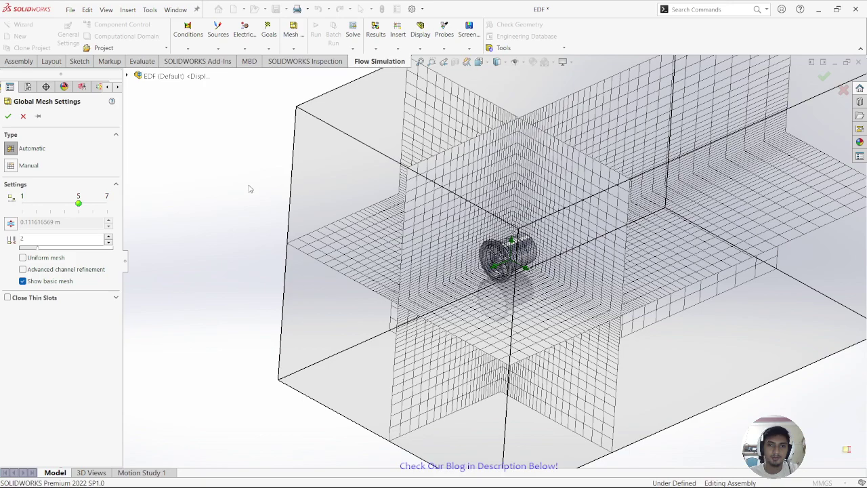
double_click(25, 240)
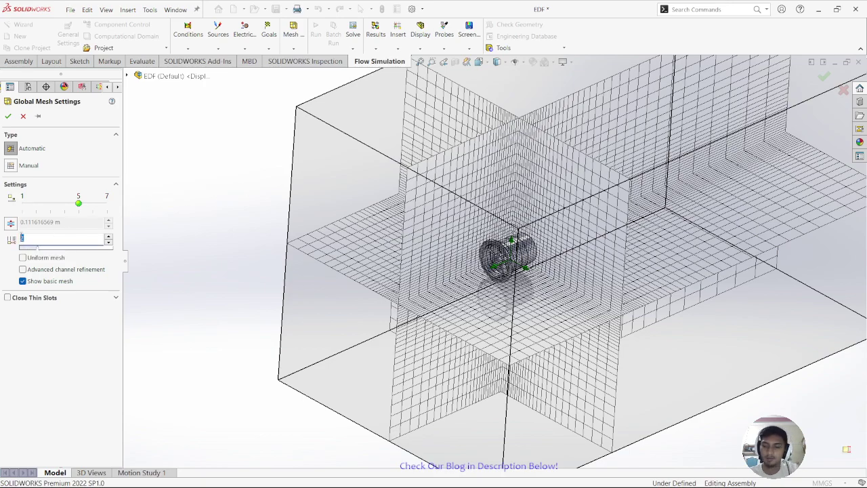
type("4")
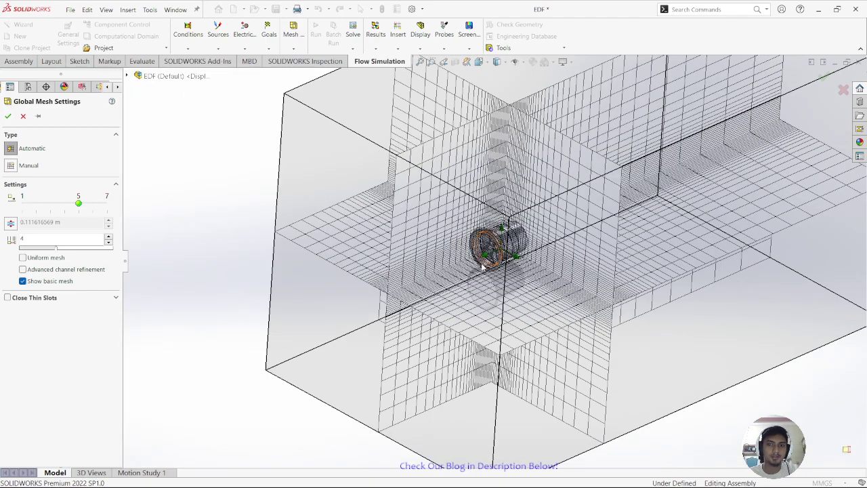
left_click(10, 118)
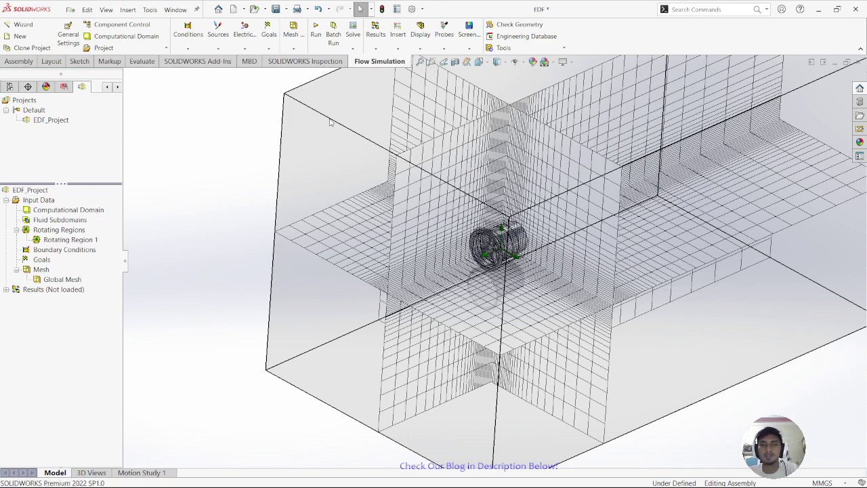
Run a new calculation on 6 cores with results loading enabled, and allow efdsolver through the firewall on public networks.
left_click(316, 30)
left_click(358, 279)
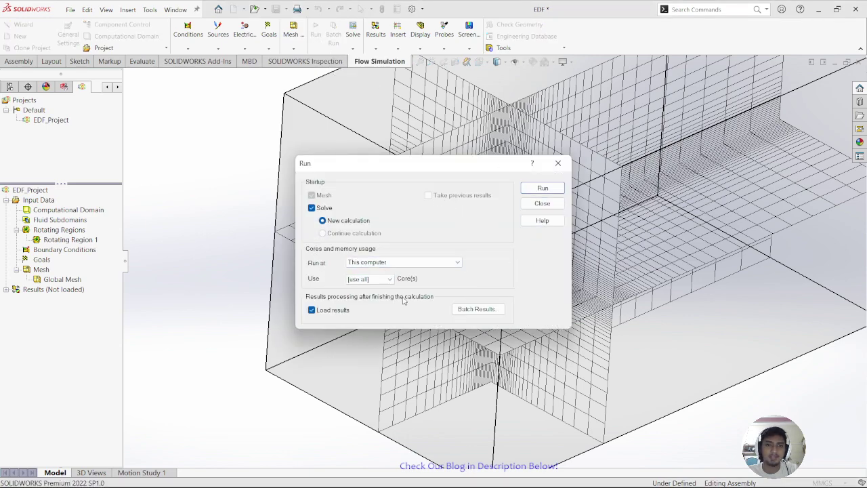
left_click(380, 285)
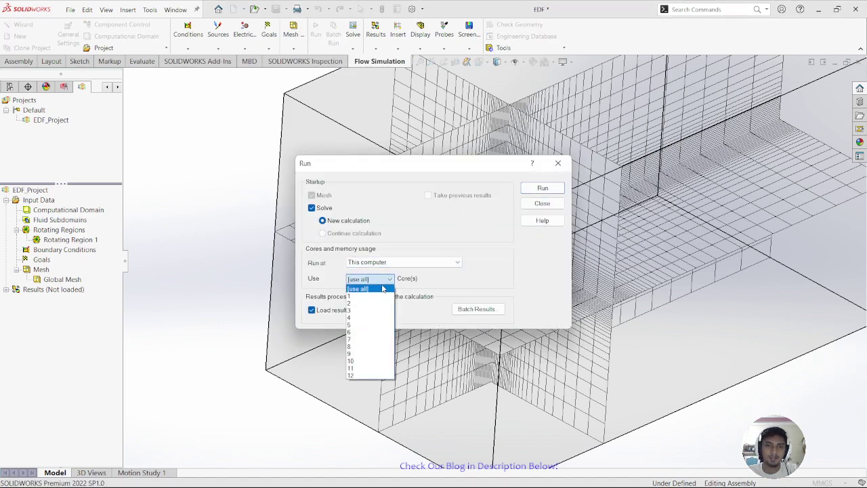
left_click(369, 333)
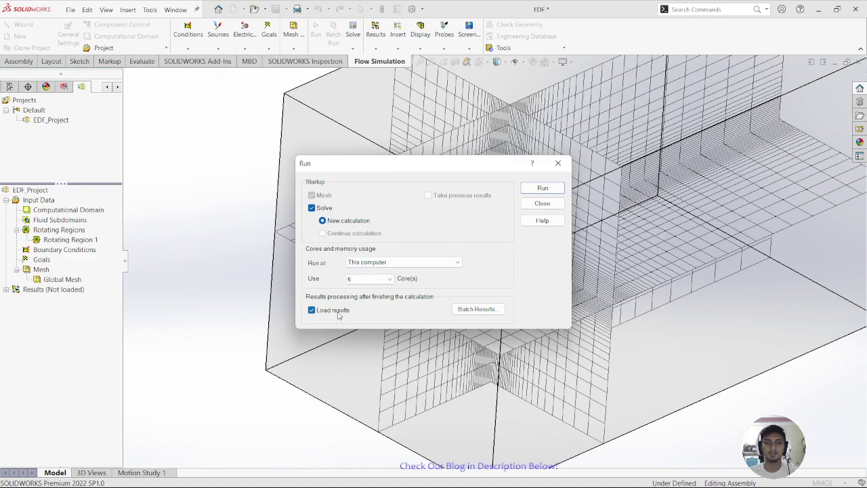
left_click(542, 189)
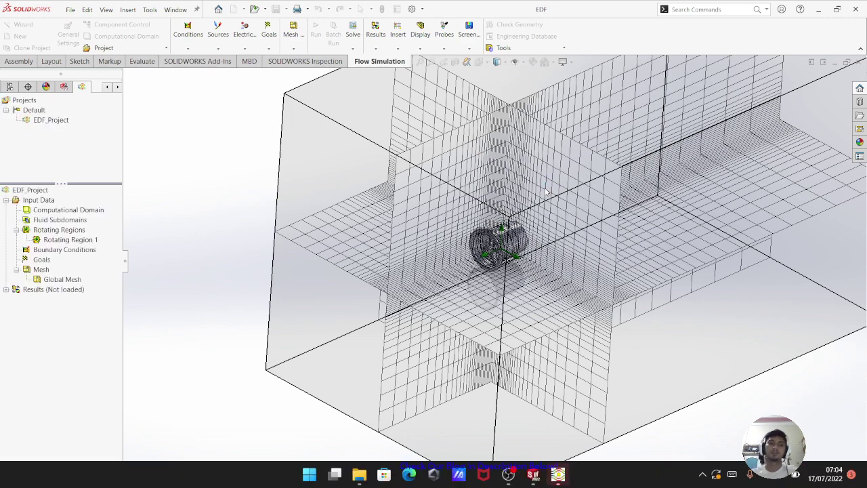
left_click(559, 474)
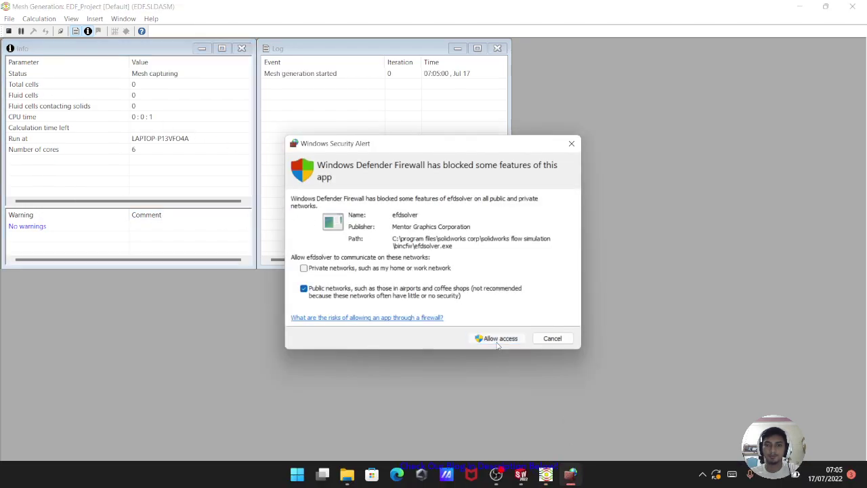
left_click(494, 340)
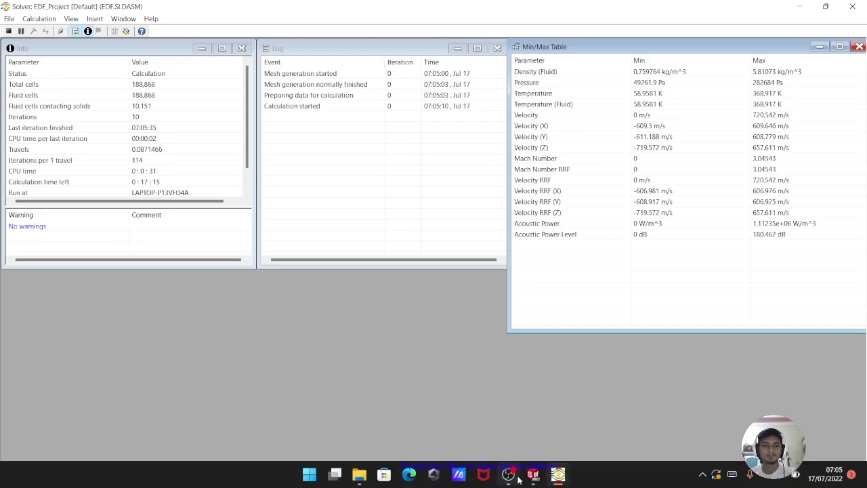
mouse_move(511, 472)
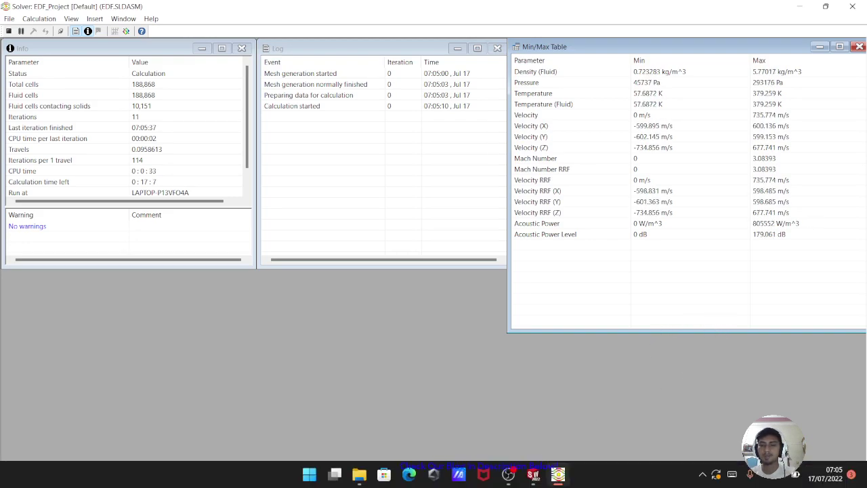
left_click(517, 477)
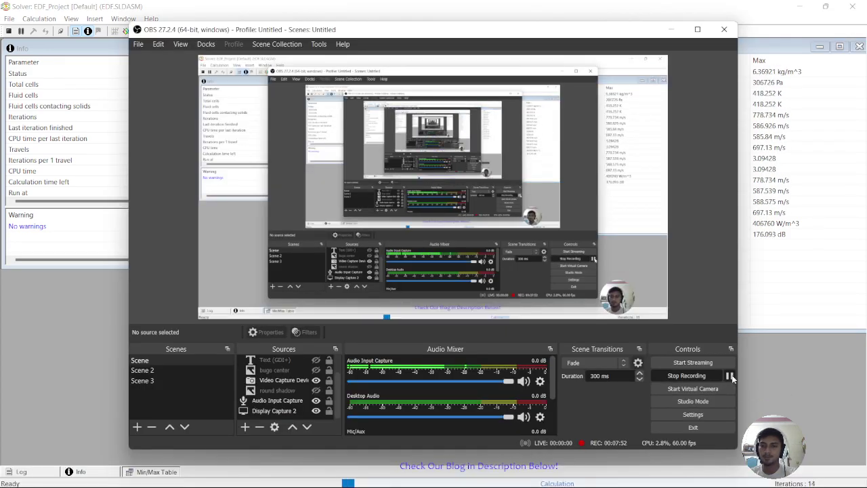
left_click(729, 376)
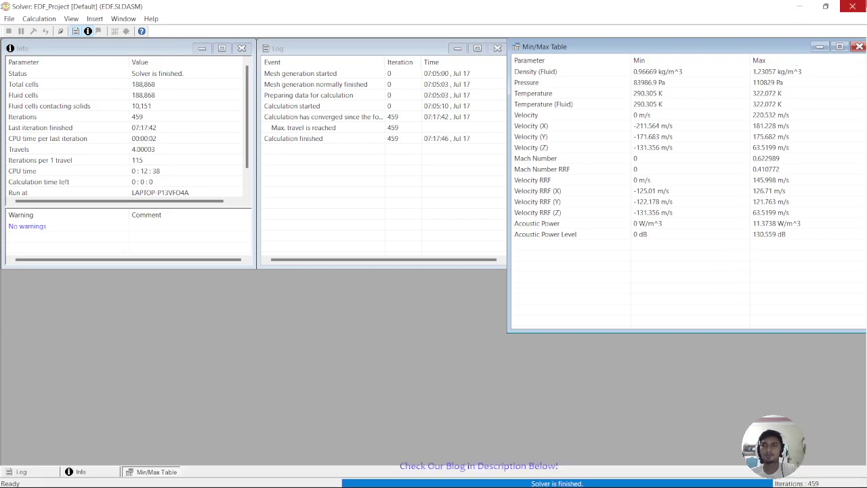
Close the solver window once the calculation is finished and expand the project's results.
left_click(852, 6)
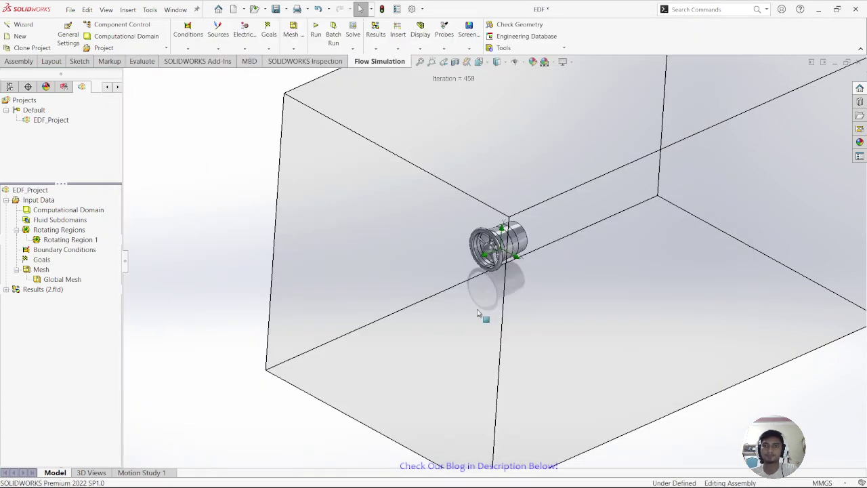
left_click(6, 289)
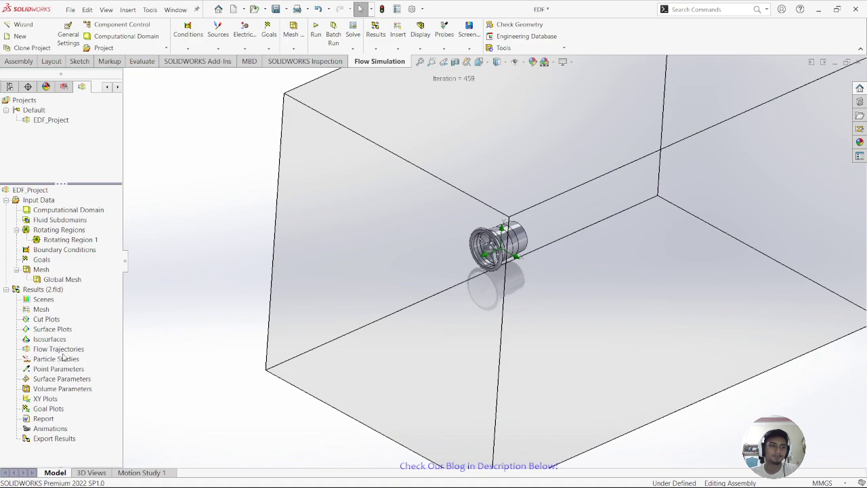
scroll(498, 234, "down", 2)
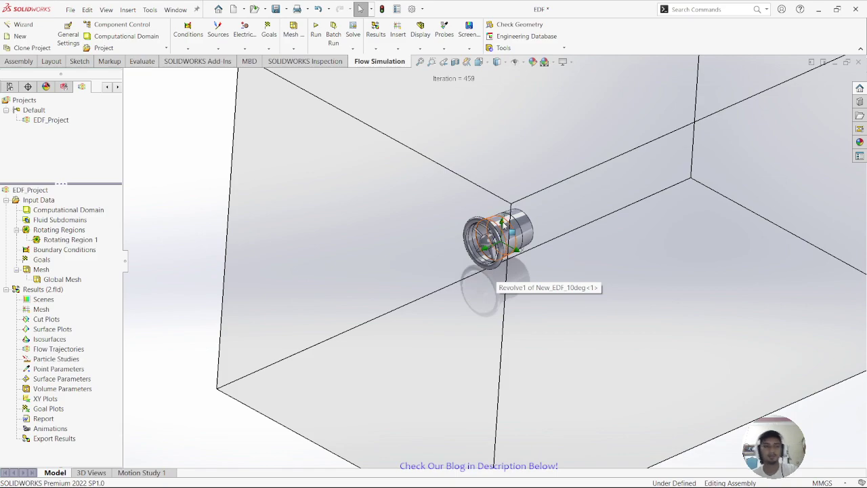
scroll(504, 226, "down", 1)
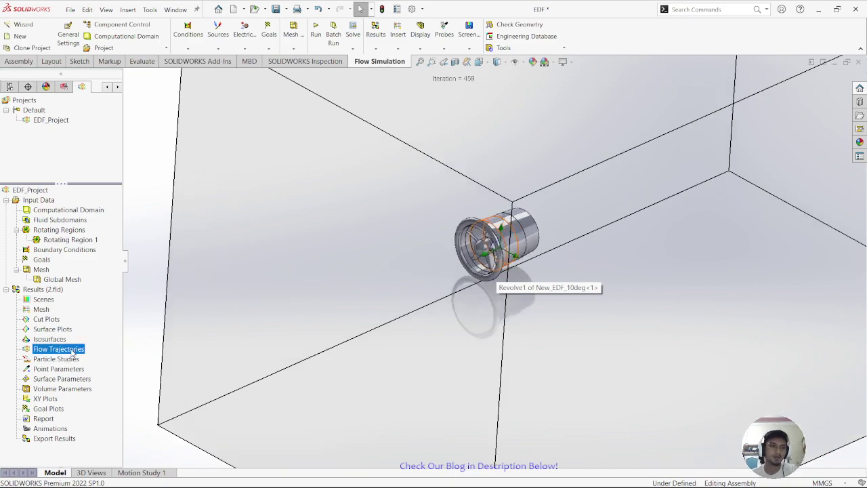
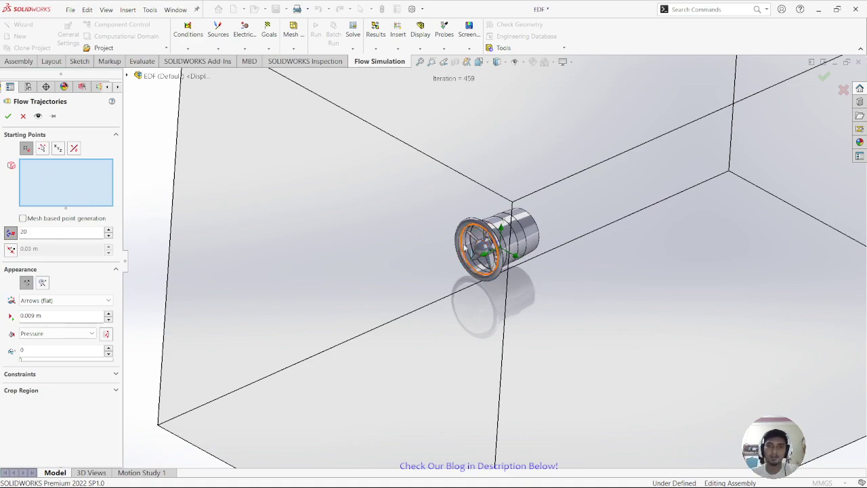
scroll(465, 249, "down", 10)
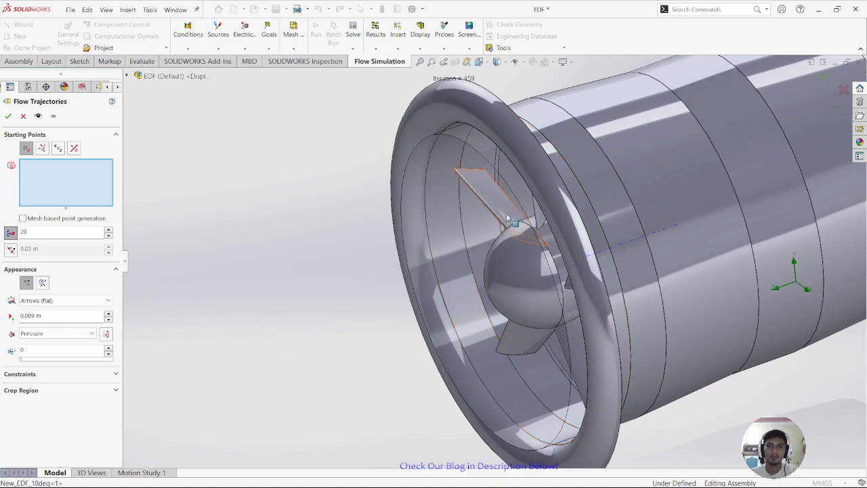
middle_click_drag(455, 139, 426, 214)
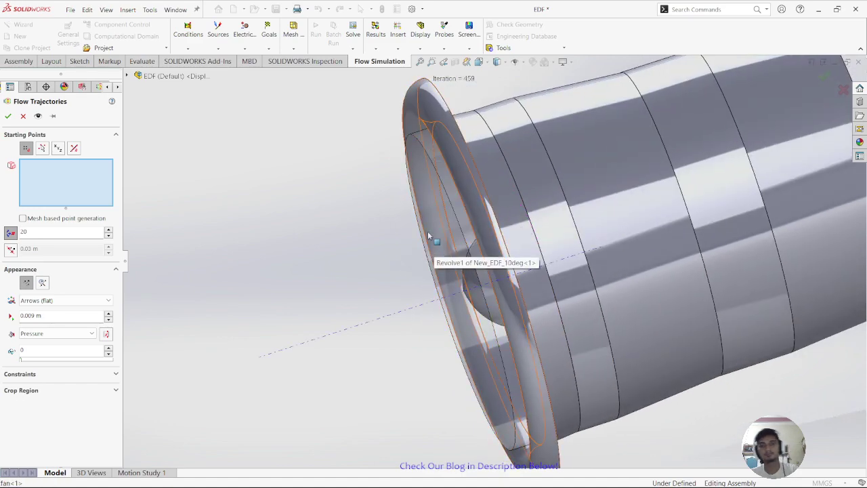
middle_click_drag(430, 232, 503, 231)
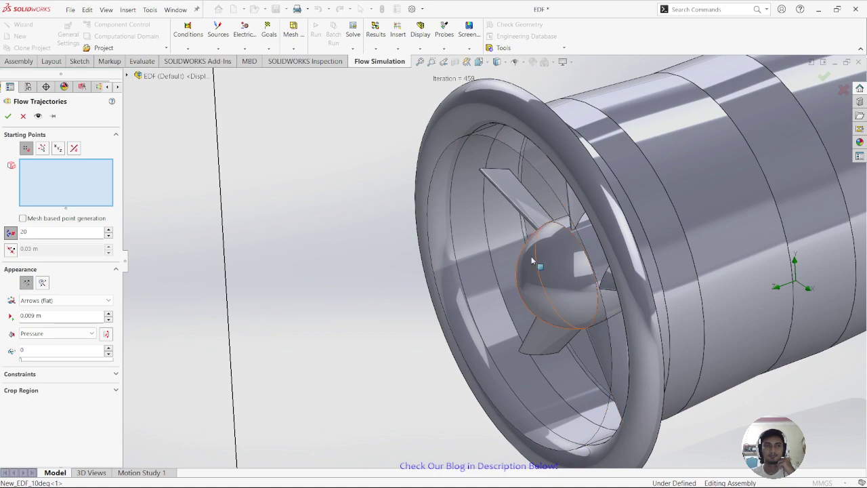
left_click(467, 231)
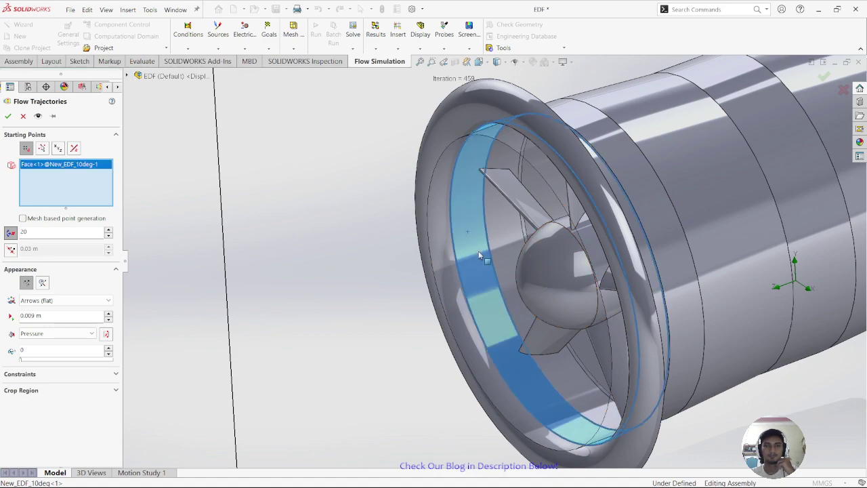
right_click(91, 173)
right_click(72, 168)
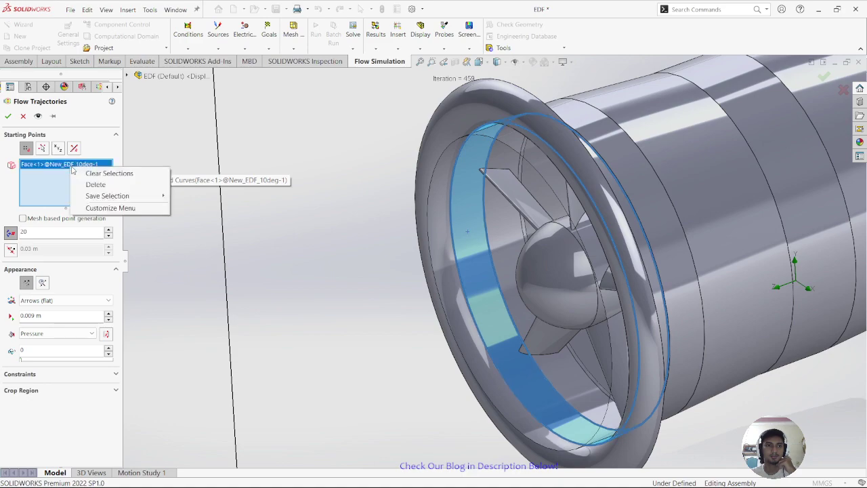
left_click(105, 173)
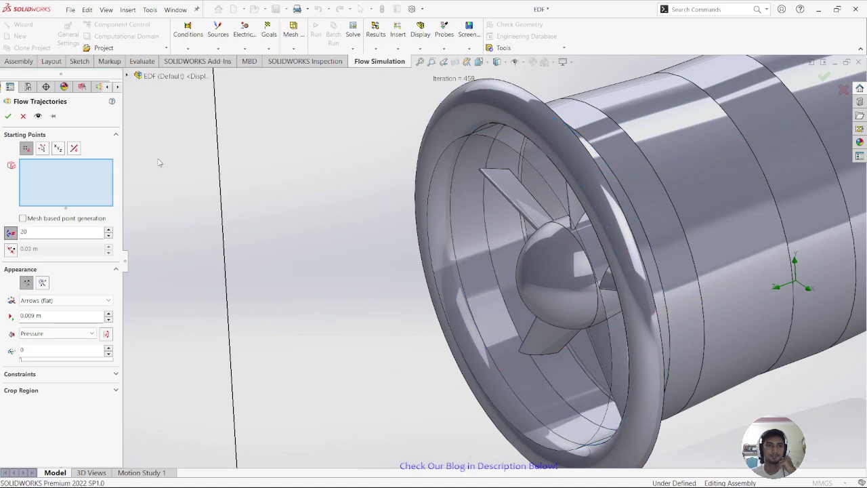
left_click(138, 76)
right_click(193, 381)
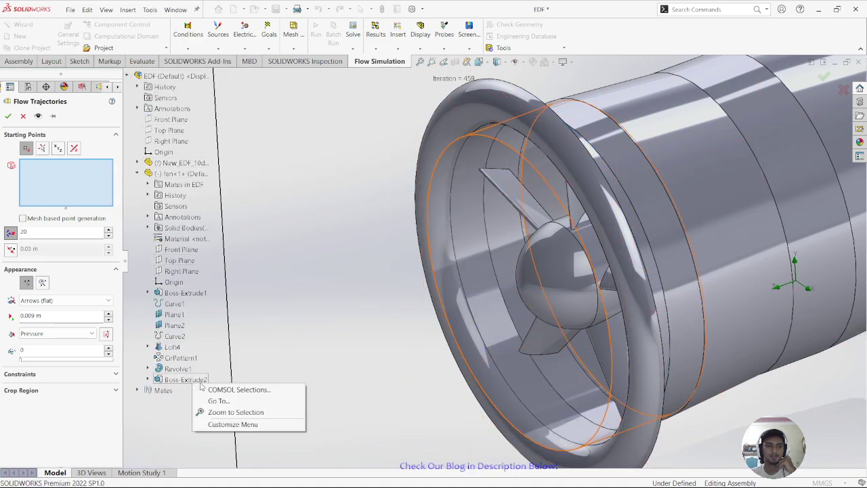
key("Escape")
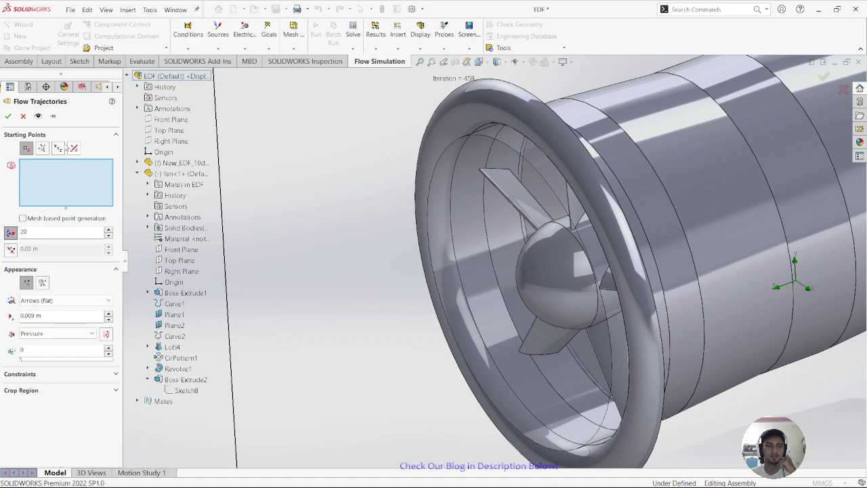
left_click(23, 116)
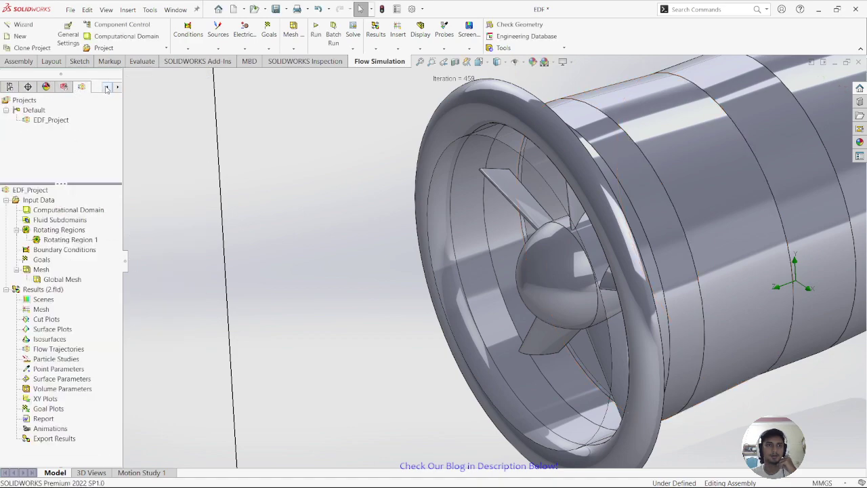
Hide the duct component New_EDF_10deg in the assembly to expose the fan and its enclosing disc body.
left_click(106, 87)
left_click(10, 86)
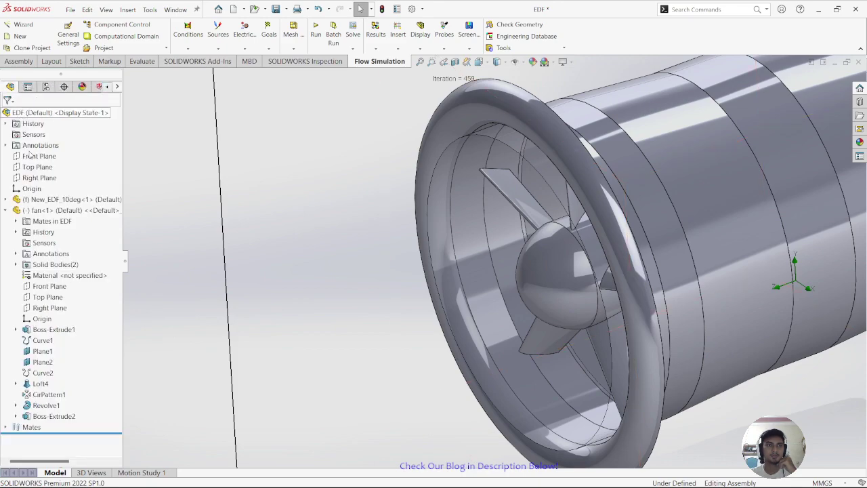
right_click(82, 200)
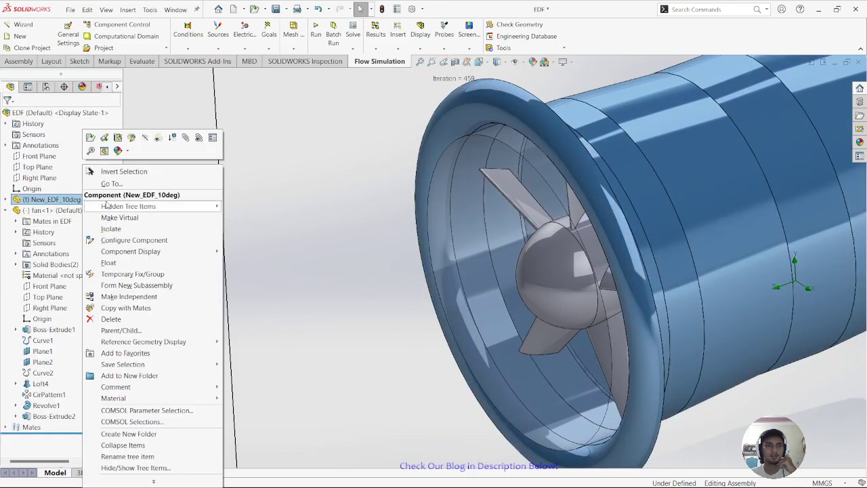
left_click(146, 138)
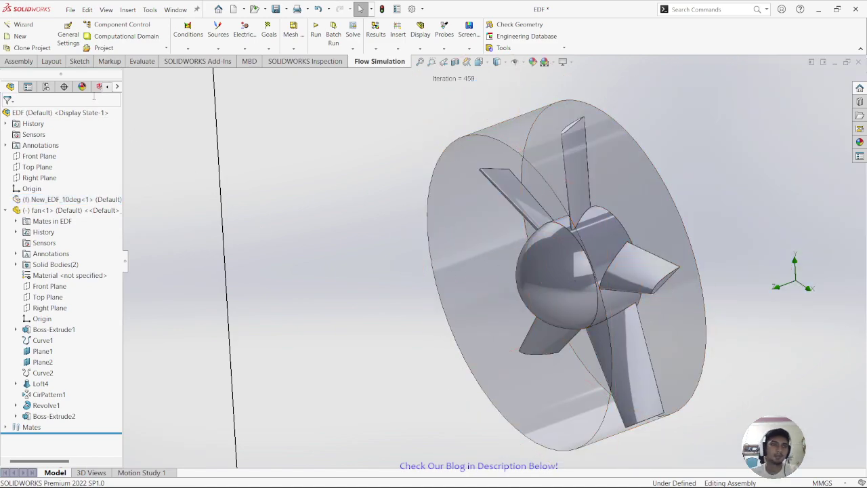
Insert a flow trajectories plot with the inlet-side face of the disc enclosing the fan as its starting points.
left_click(117, 87)
left_click(118, 87)
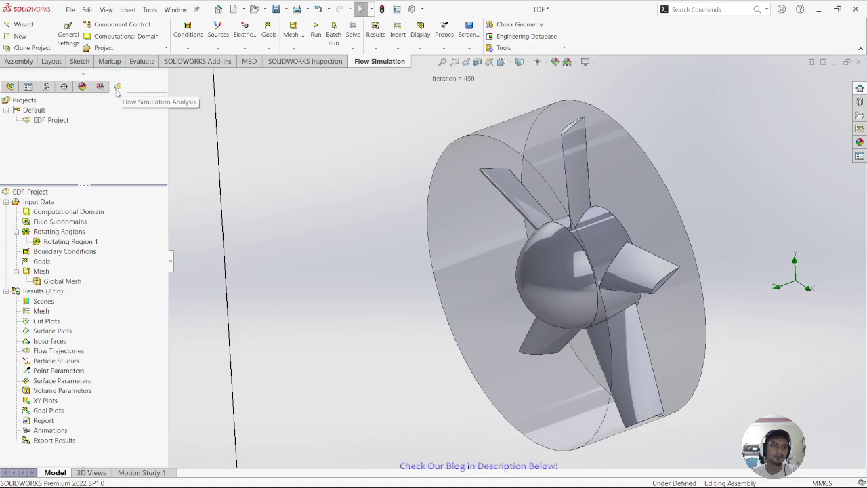
right_click(65, 350)
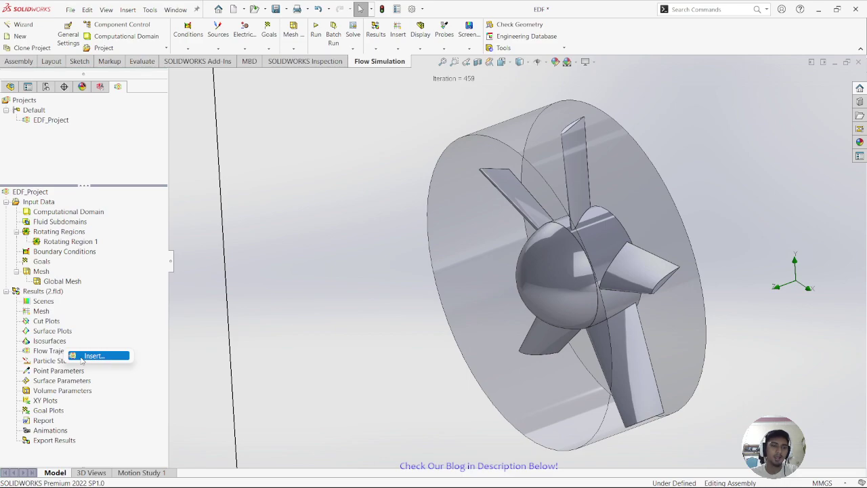
left_click(81, 356)
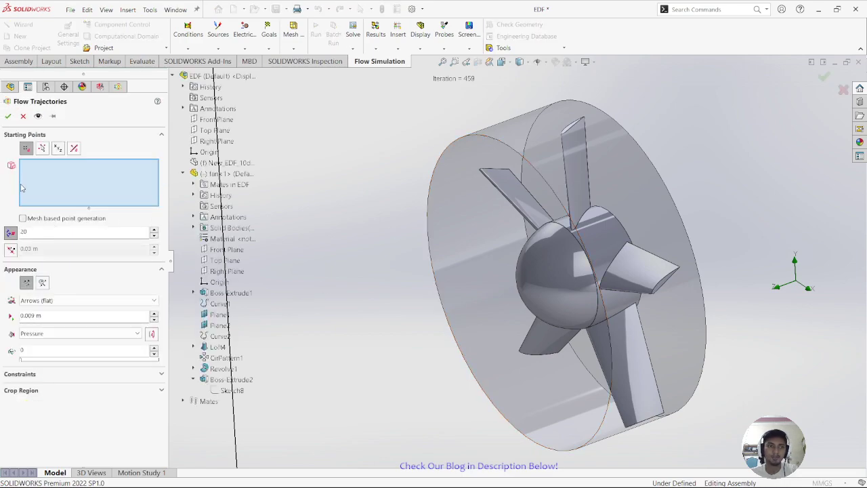
left_click(464, 232)
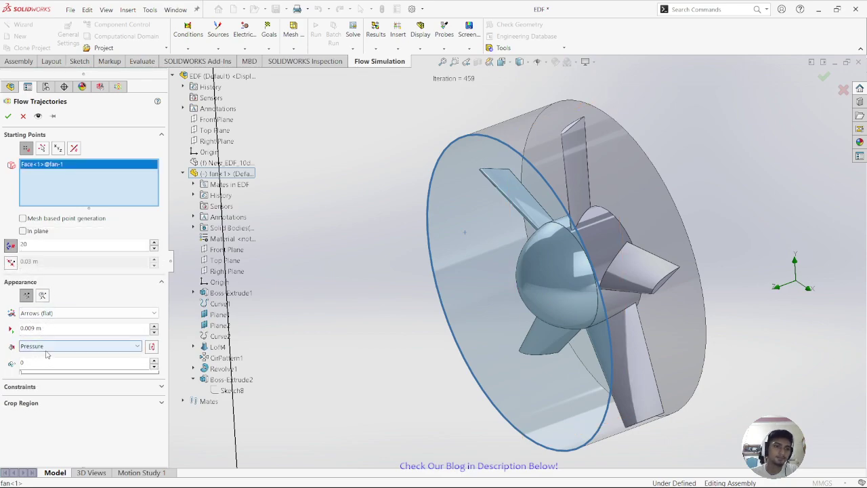
Colour the trajectories by velocity, set the arrow width to 0.005 m and the number of points to 50, and create the plot.
left_click(47, 348)
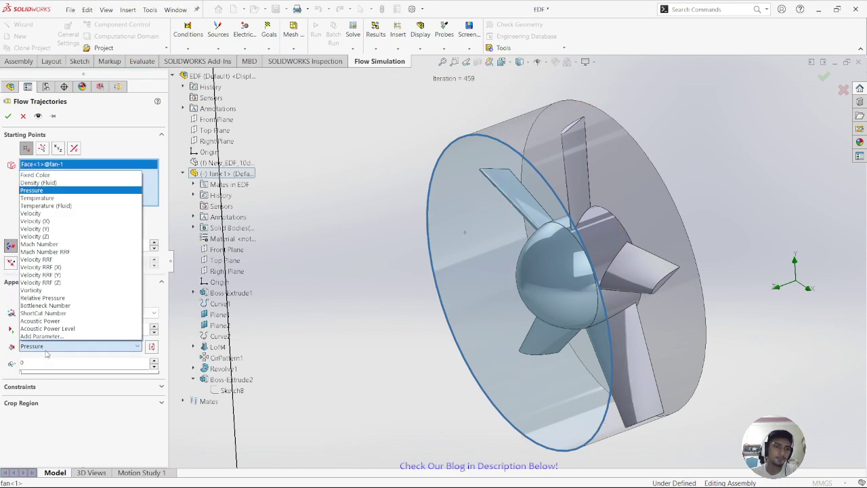
left_click(71, 213)
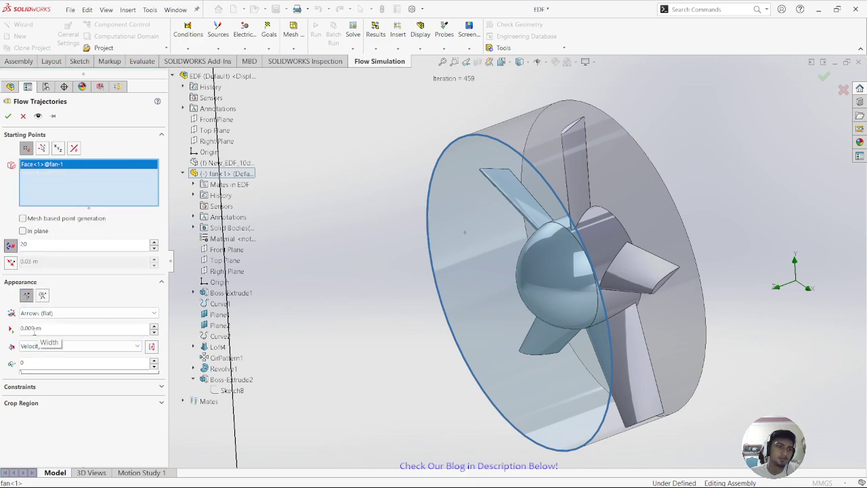
left_click(34, 328)
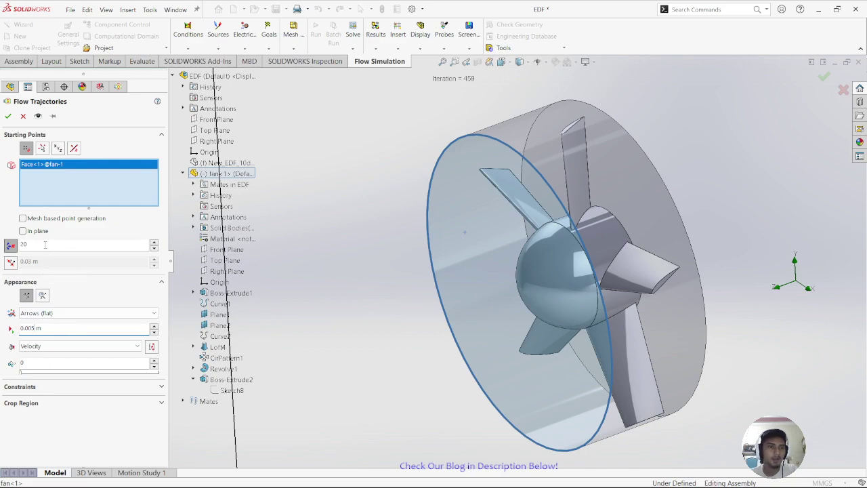
double_click(23, 245)
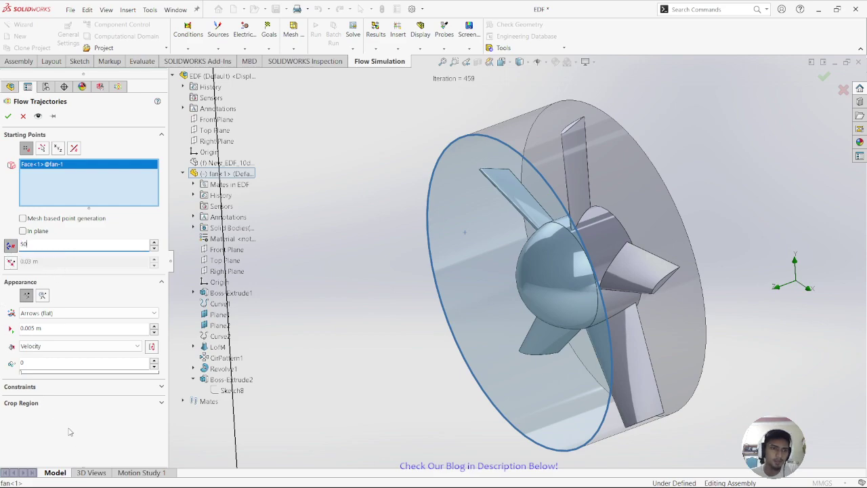
left_click(8, 115)
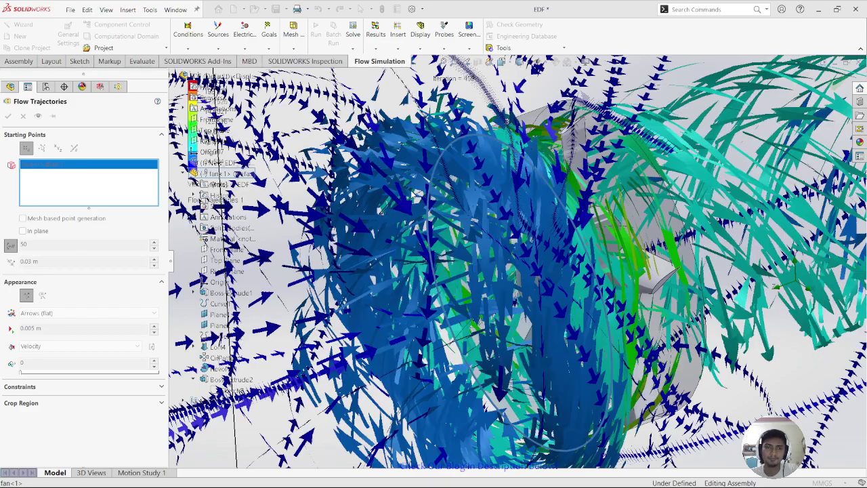
Show the hidden duct component New_EDF_10deg again in the assembly.
scroll(526, 248, "up", 6)
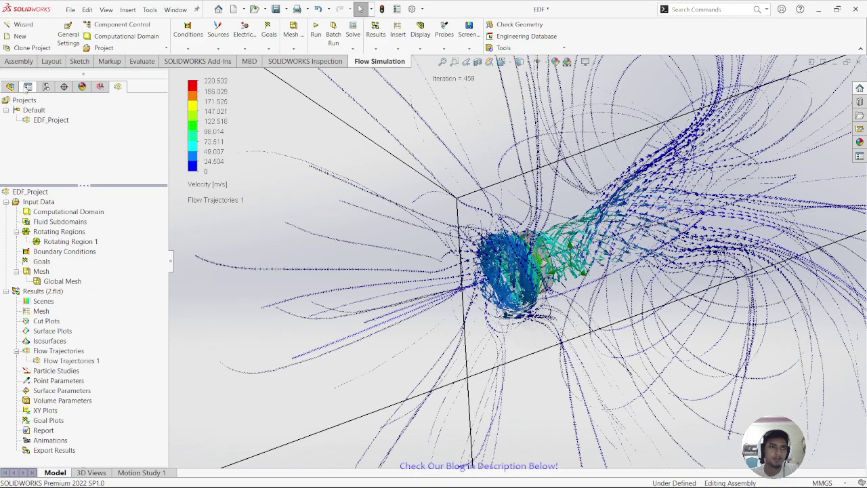
left_click(9, 86)
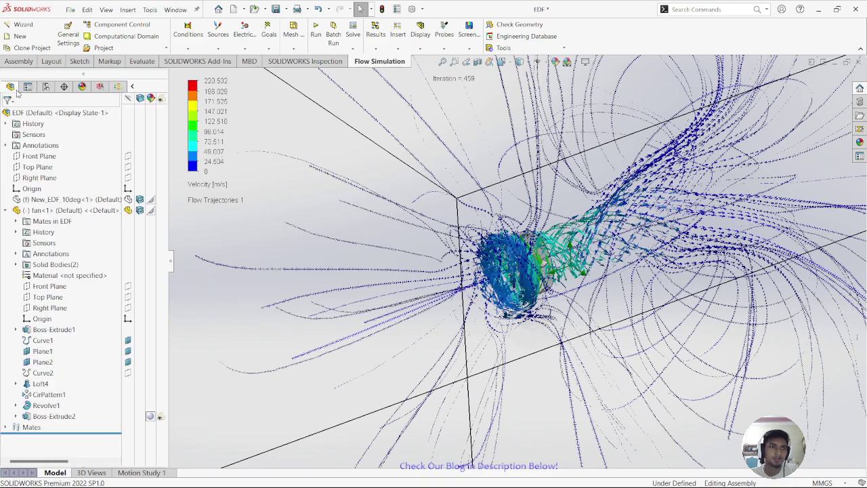
right_click(61, 199)
left_click(111, 138)
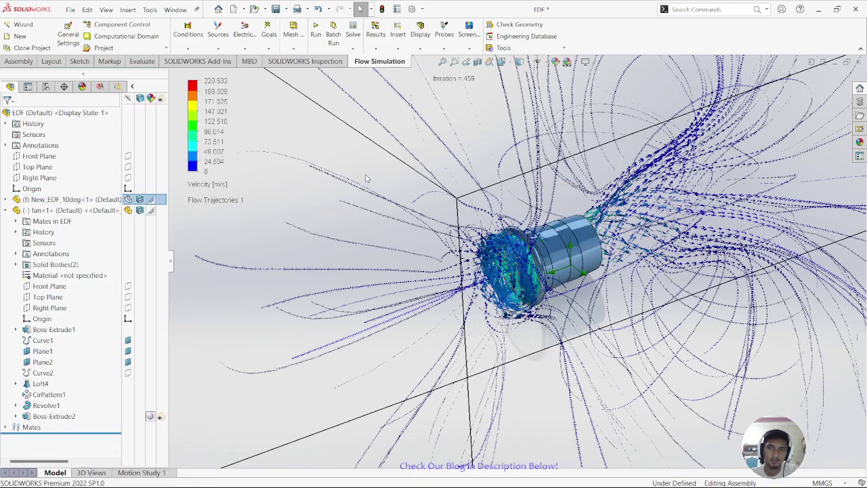
Examine the velocity trajectories around the duct's inlet and outlet from several angles, both close up and across the computational domain.
middle_click_drag(654, 320, 565, 289)
scroll(596, 284, "up", 3)
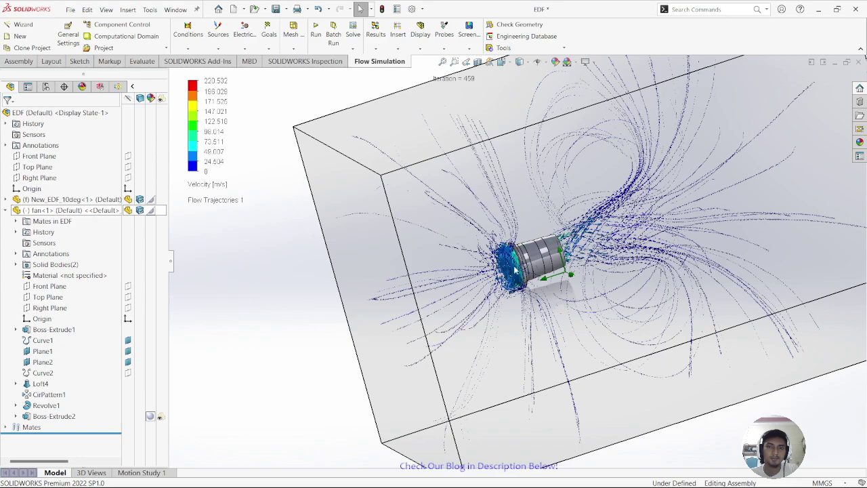
scroll(584, 264, "down", 2)
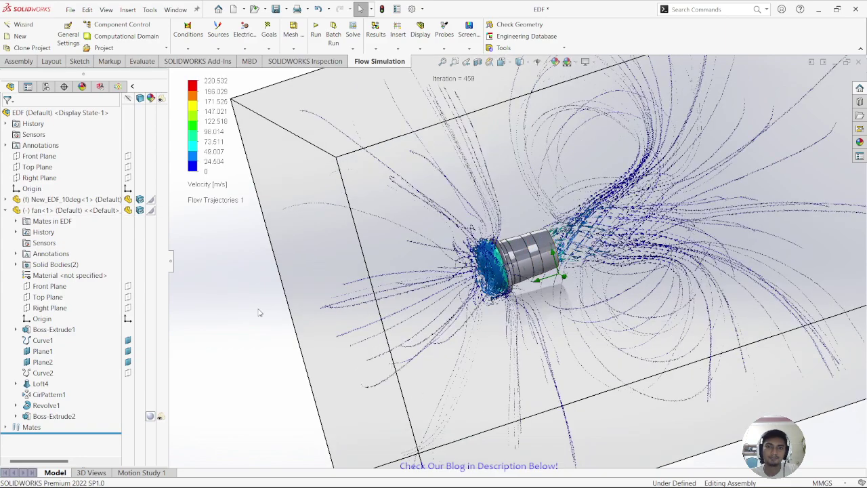
scroll(488, 289, "down", 1)
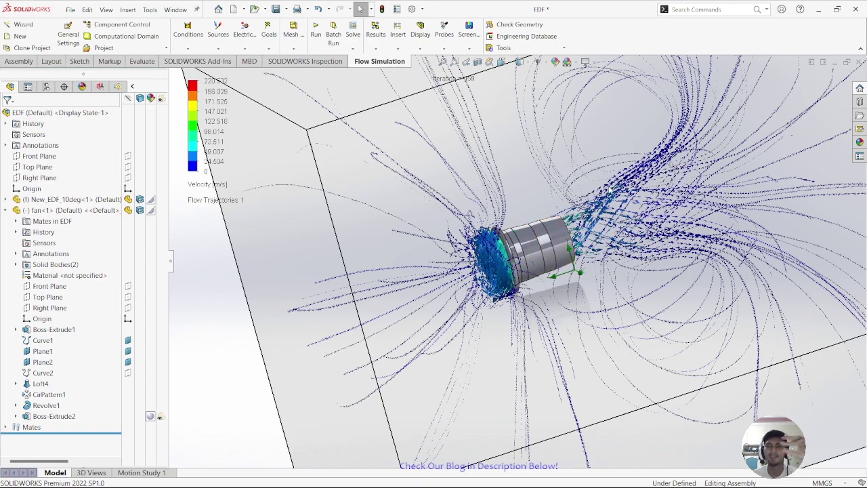
middle_click_drag(535, 257, 495, 264)
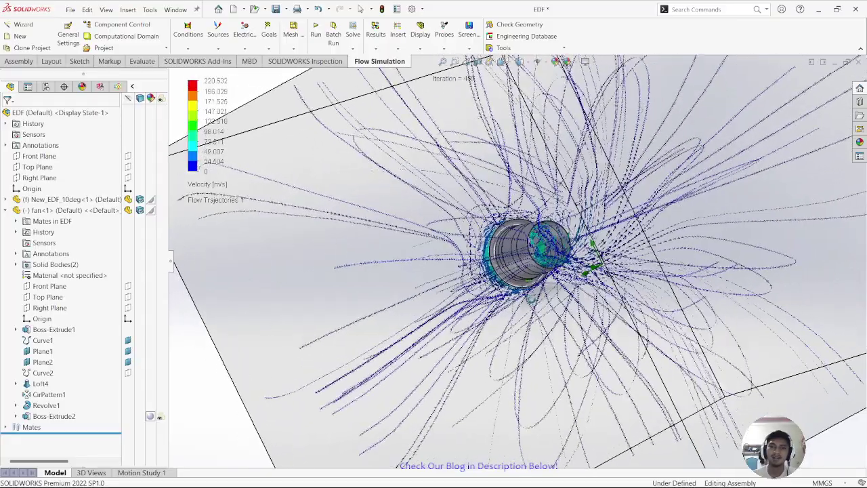
middle_click_drag(515, 223, 531, 190)
scroll(531, 186, "down", 5)
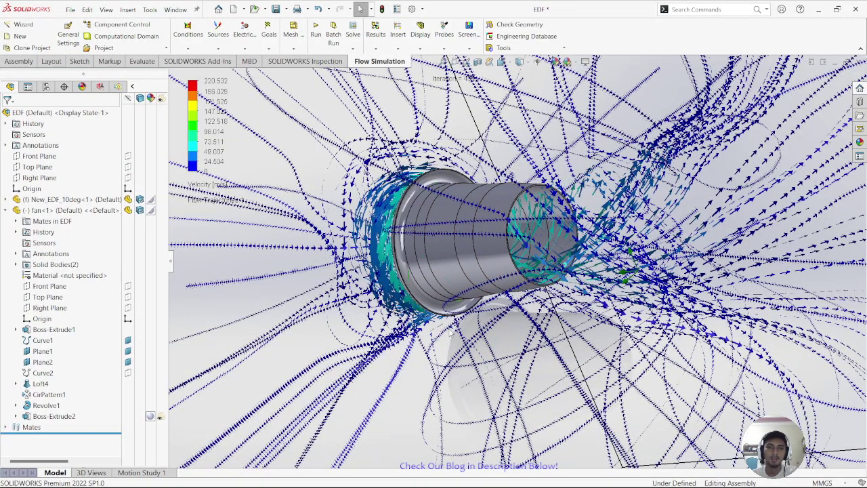
middle_click_drag(566, 228, 540, 317)
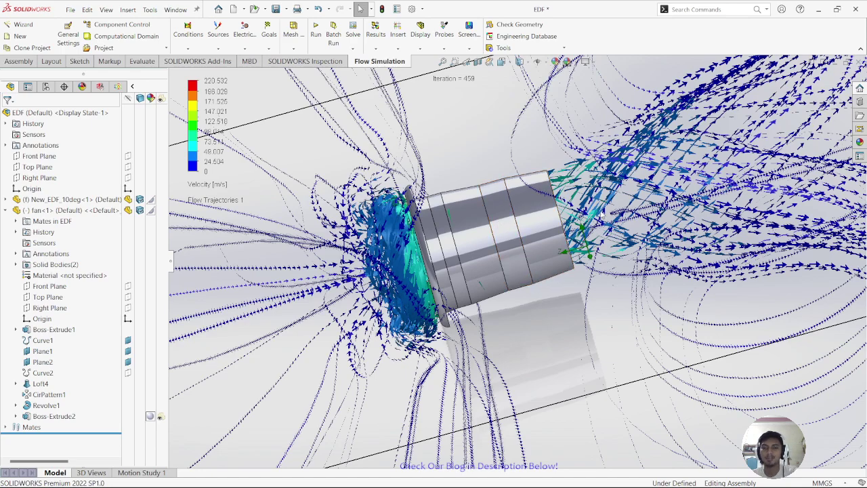
scroll(602, 213, "up", 3)
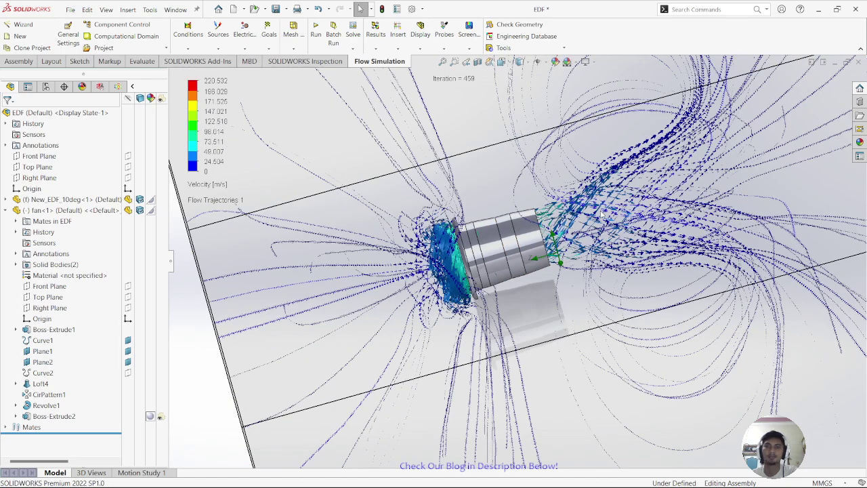
Play the animation of Flow Trajectories 1 and watch the flow around the duct up close.
left_click(117, 87)
right_click(70, 363)
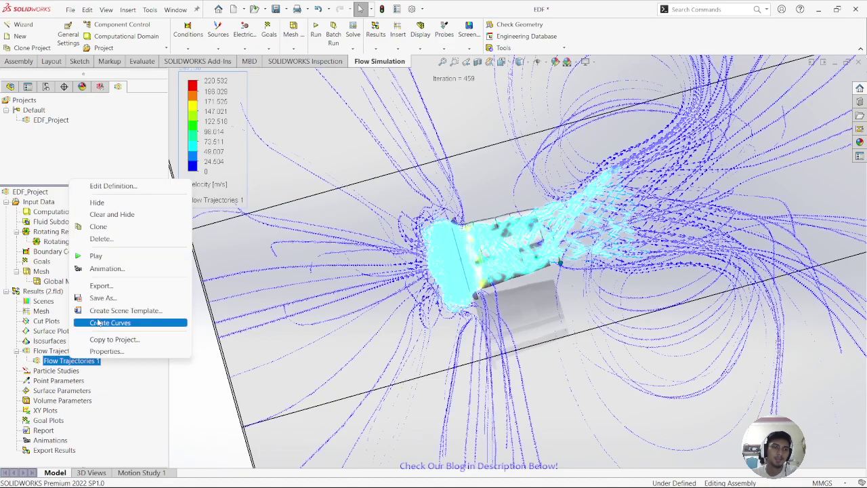
left_click(149, 253)
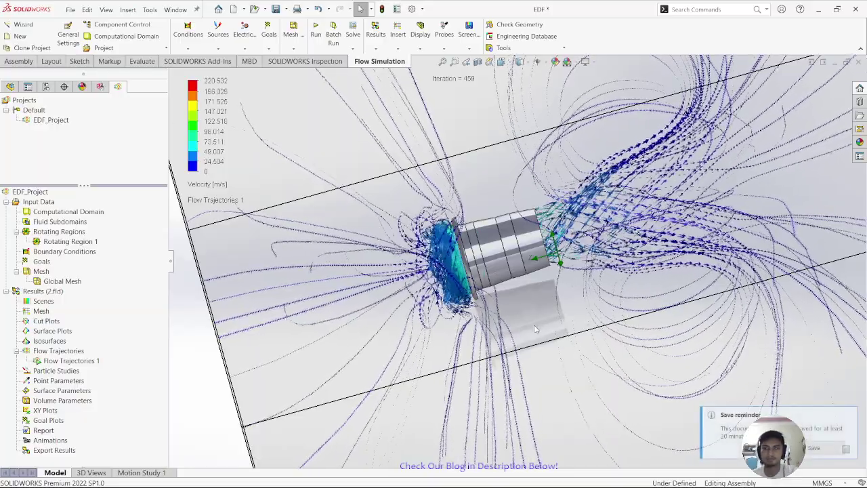
scroll(544, 255, "down", 2)
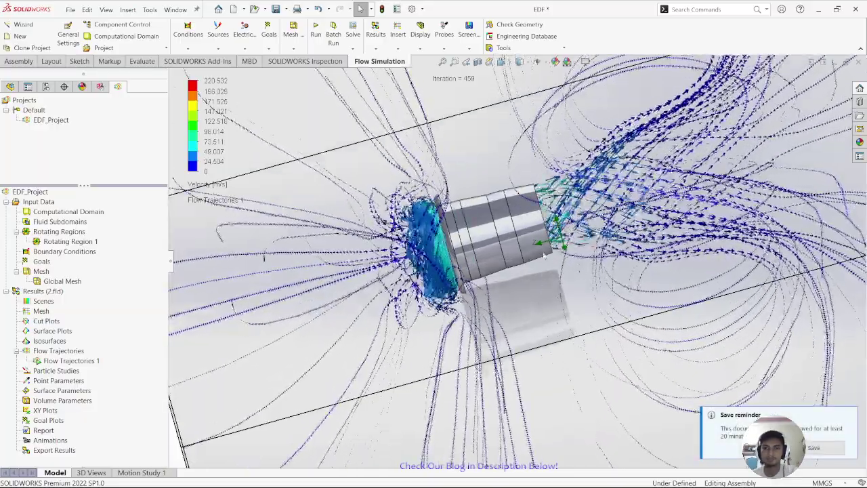
scroll(544, 256, "down", 1)
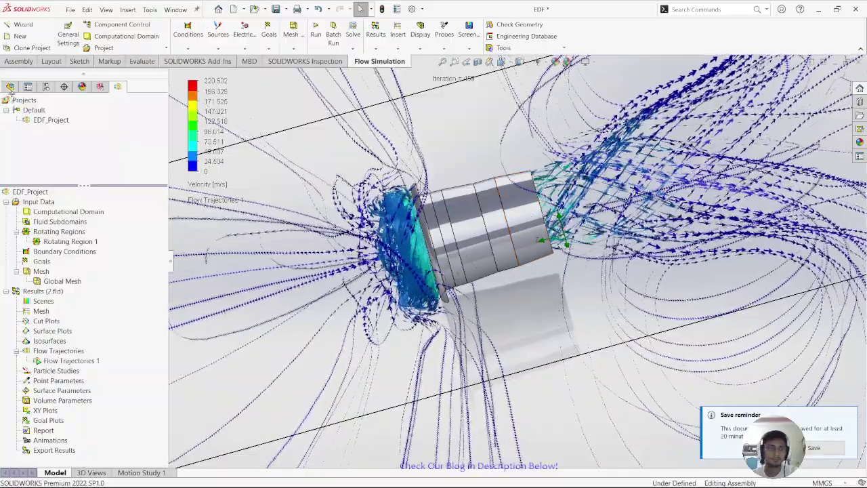
Make the duct component New_EDF_10deg transparent to expose the trajectories inside it, and return to the flow analysis project.
left_click(10, 86)
right_click(37, 199)
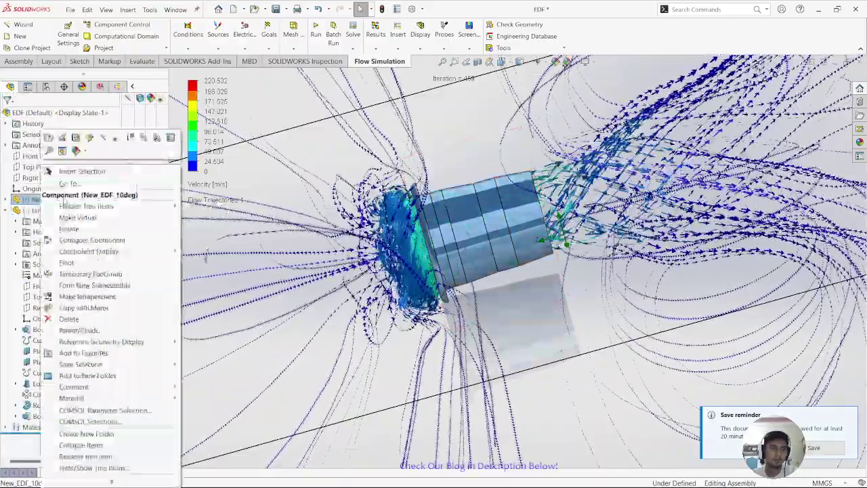
key("Escape")
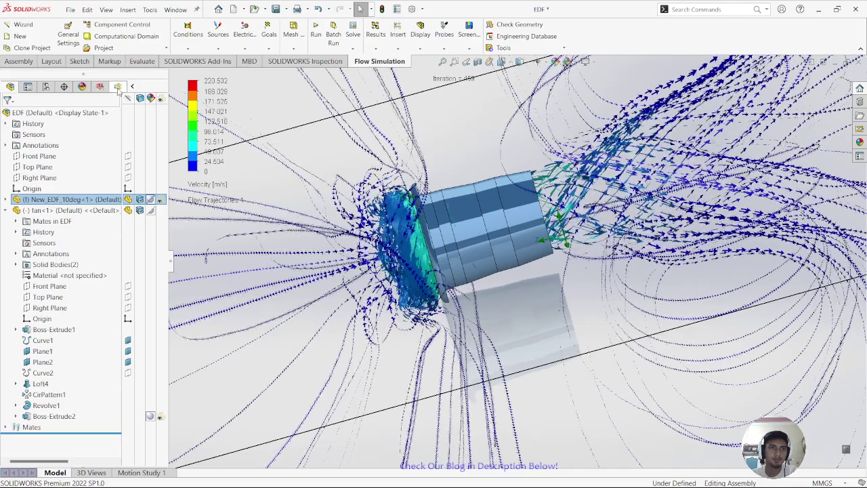
left_click(118, 87)
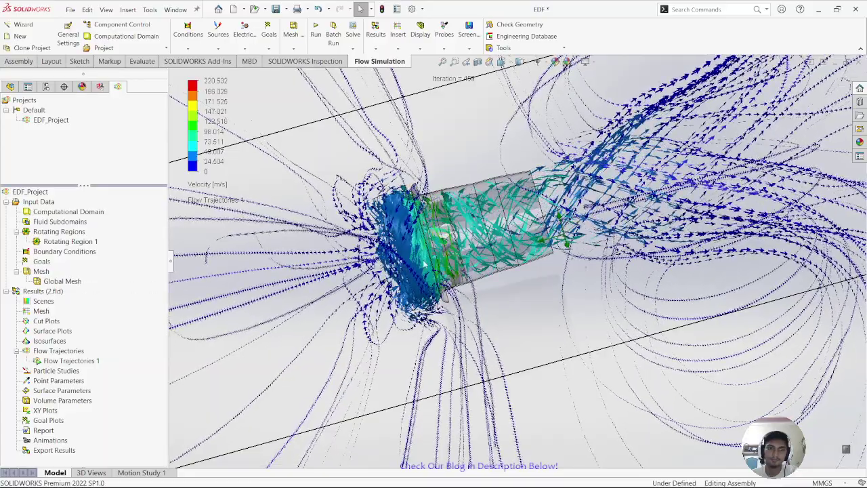
Inspect the animated flow through the transparent duct from an angled view, then stop playing Flow Trajectories 1.
middle_click_drag(181, 336, 506, 274)
key("ctrl+7")
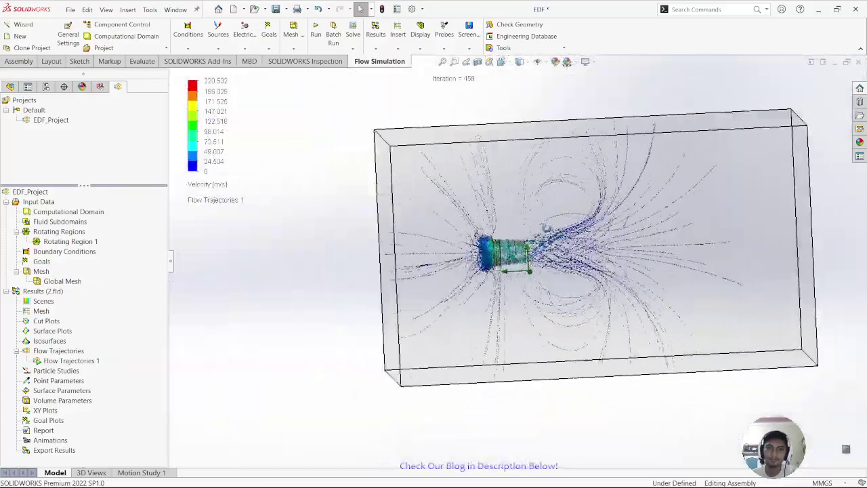
key("ctrl+shift+z")
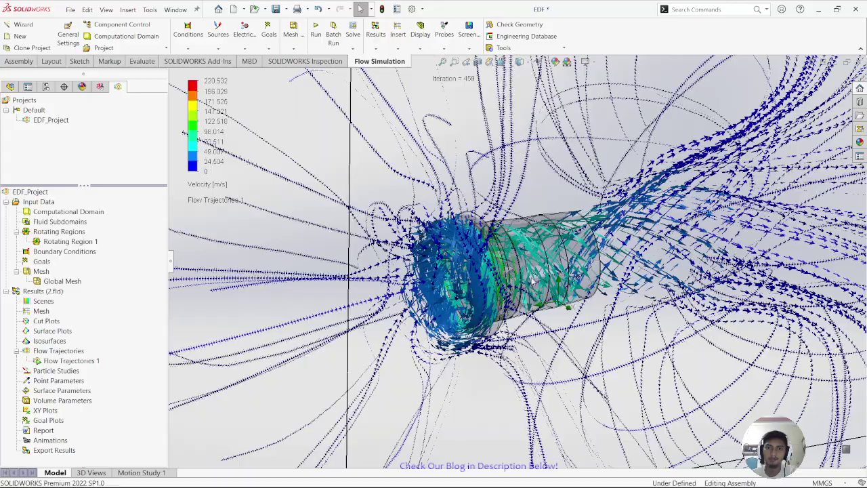
right_click(50, 360)
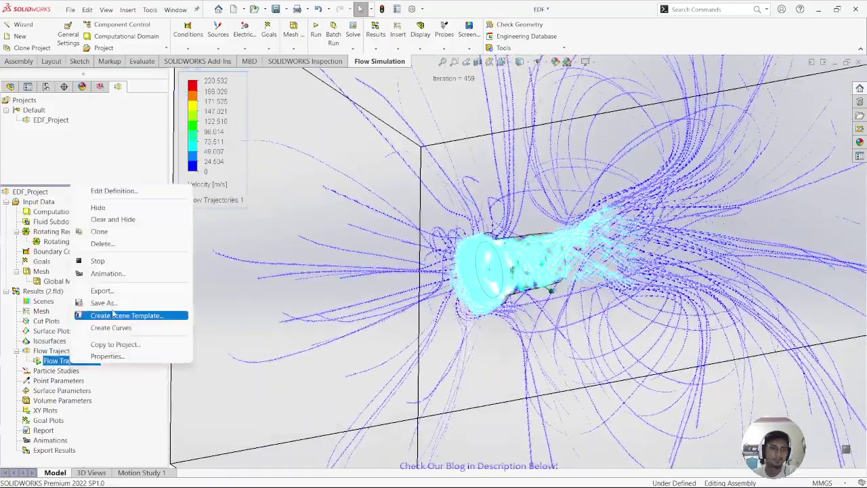
left_click(118, 260)
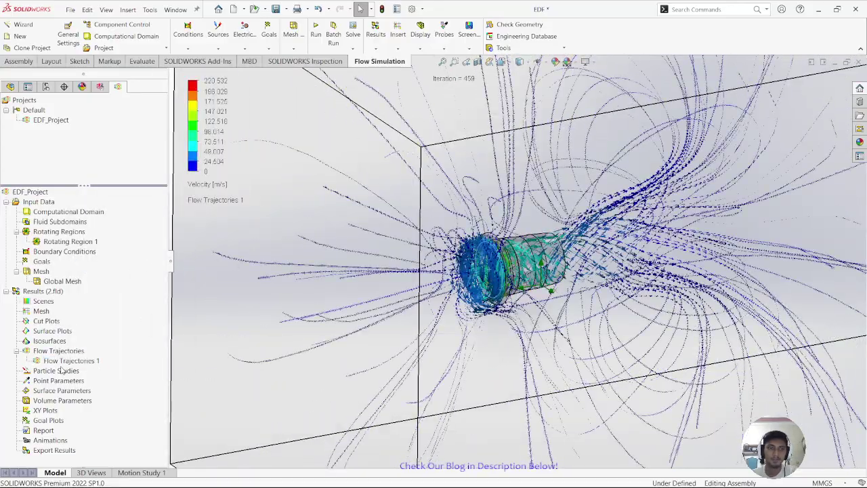
Hide Flow Trajectories 1 so that only the fan and duct geometry is displayed.
right_click(71, 369)
right_click(58, 351)
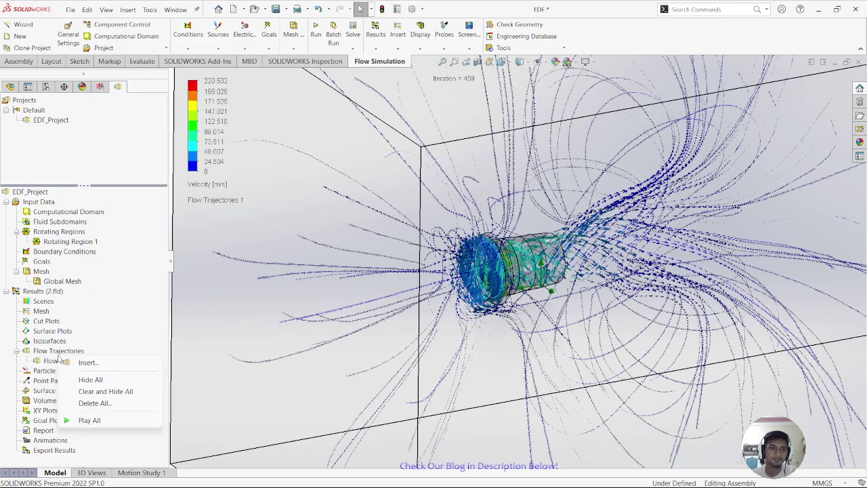
right_click(51, 360)
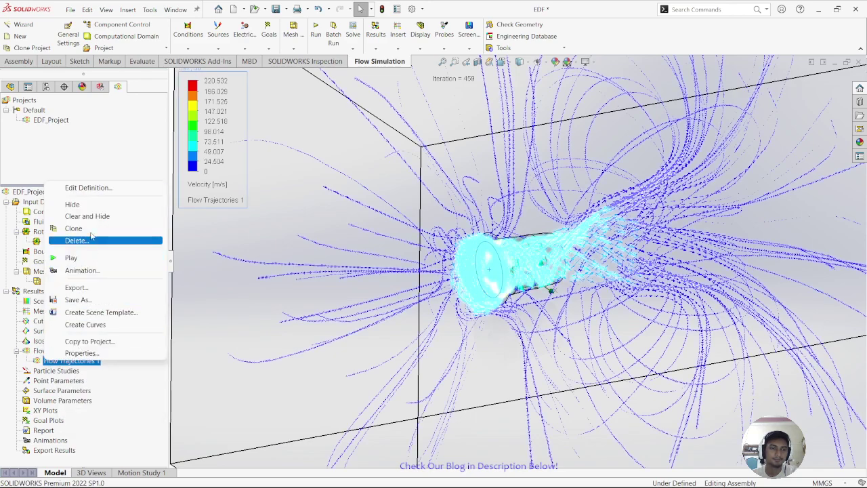
left_click(74, 204)
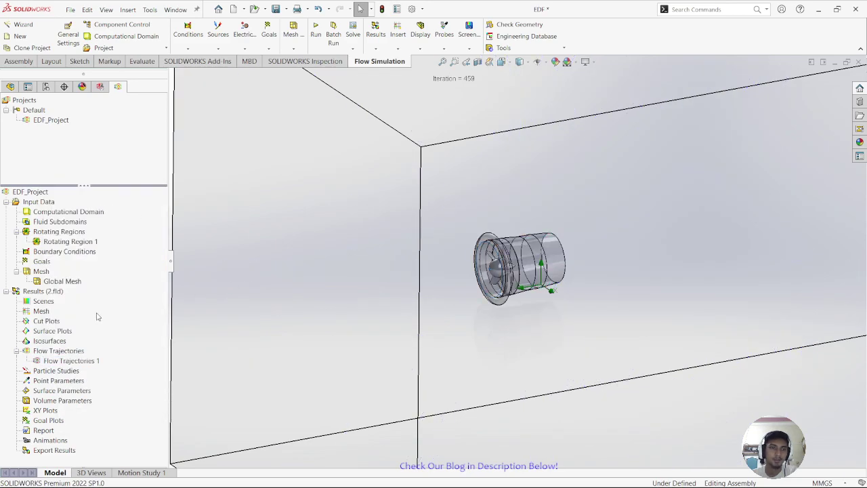
Start a new cut plot and set its contours to show Acoustic Power Level.
right_click(46, 321)
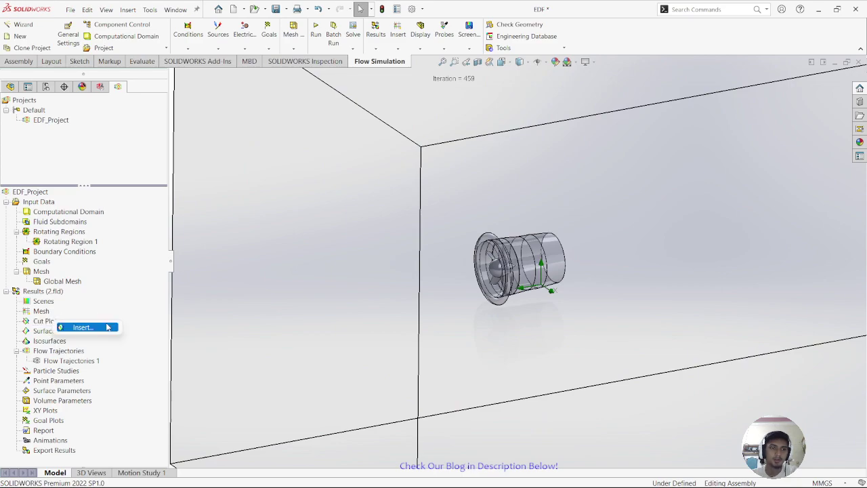
left_click(81, 324)
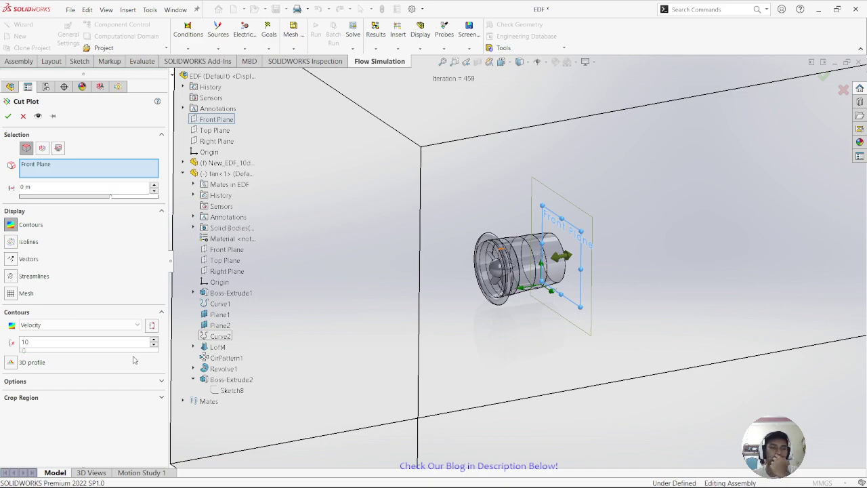
left_click(121, 327)
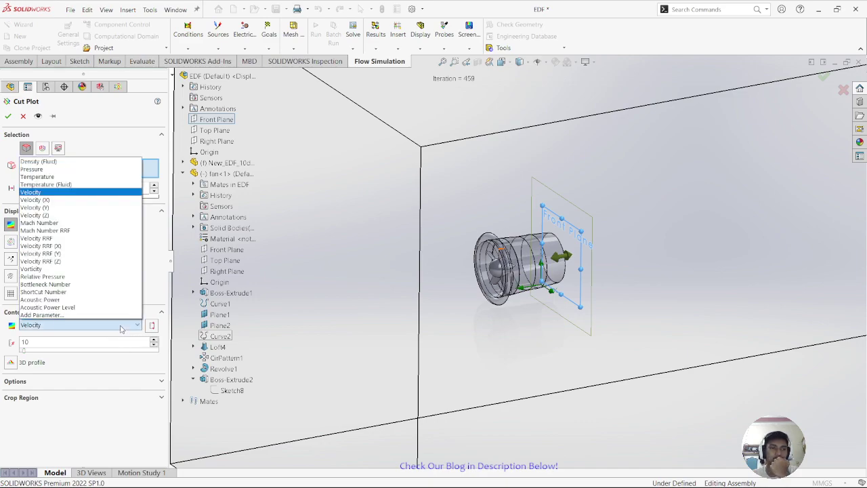
left_click(69, 307)
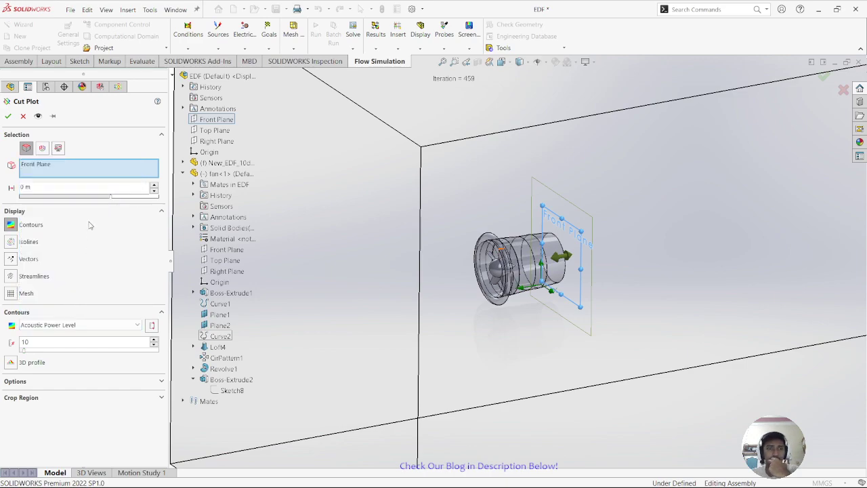
Place the cut plot on the YZ plane, offset about 0.065 m so that it passes through the centre of the fan hub.
left_click(42, 150)
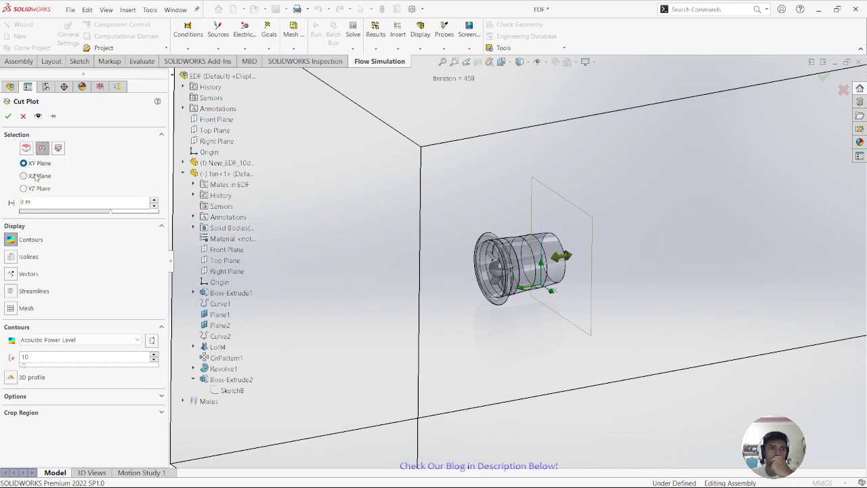
left_click(37, 176)
left_click(24, 188)
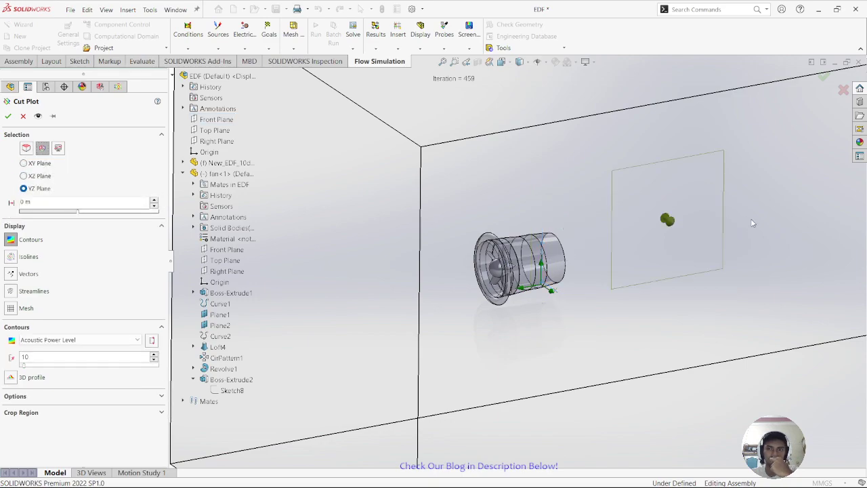
middle_click_drag(591, 306, 614, 298)
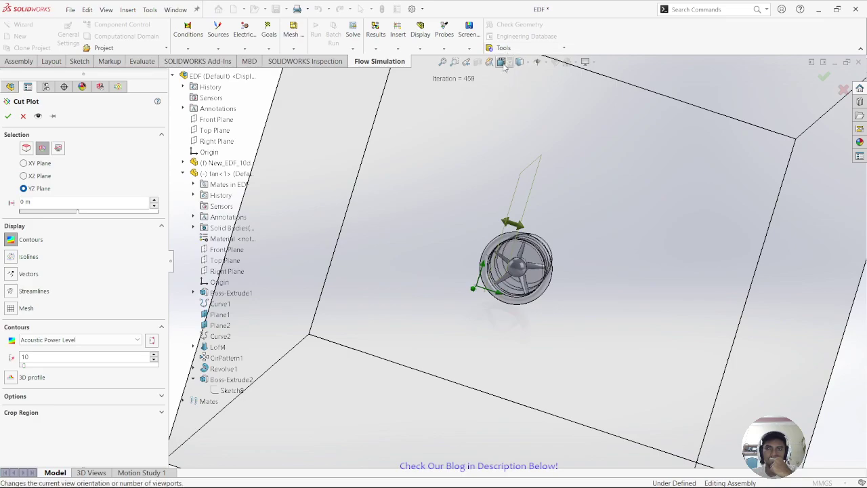
left_click(501, 62)
key("ctrl+1")
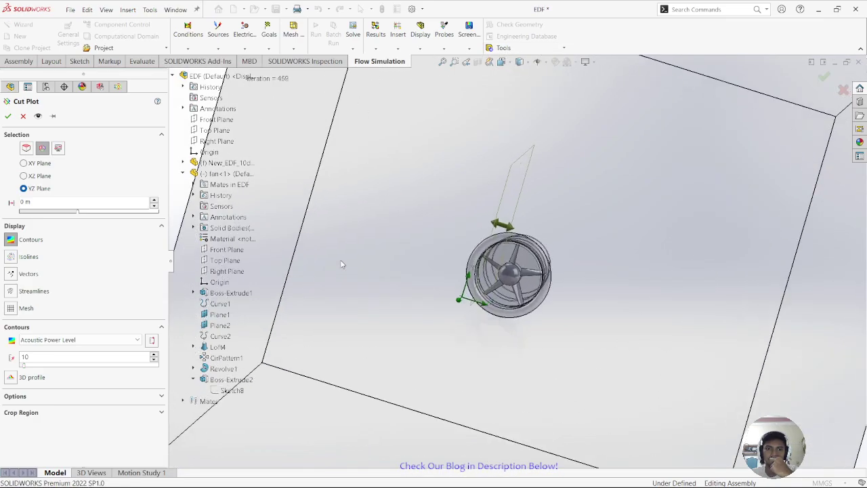
left_click_drag(339, 264, 527, 264)
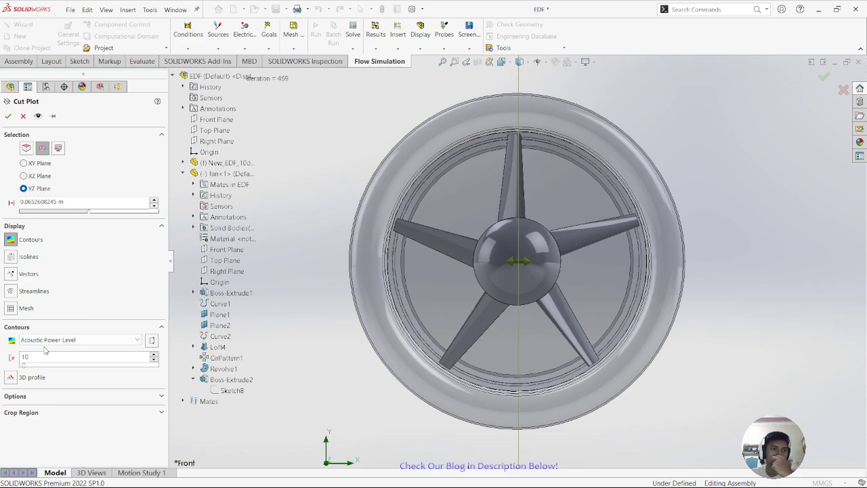
Set the number of contour levels to 60 and create the cut plot.
double_click(24, 356)
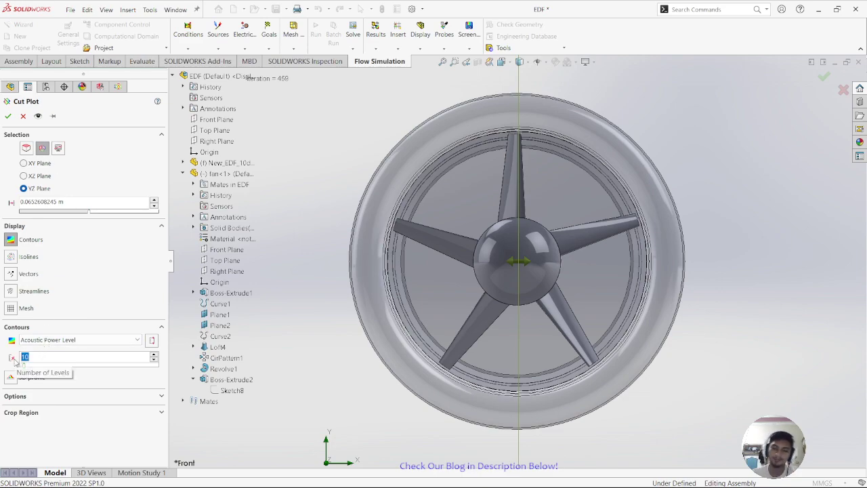
type("60")
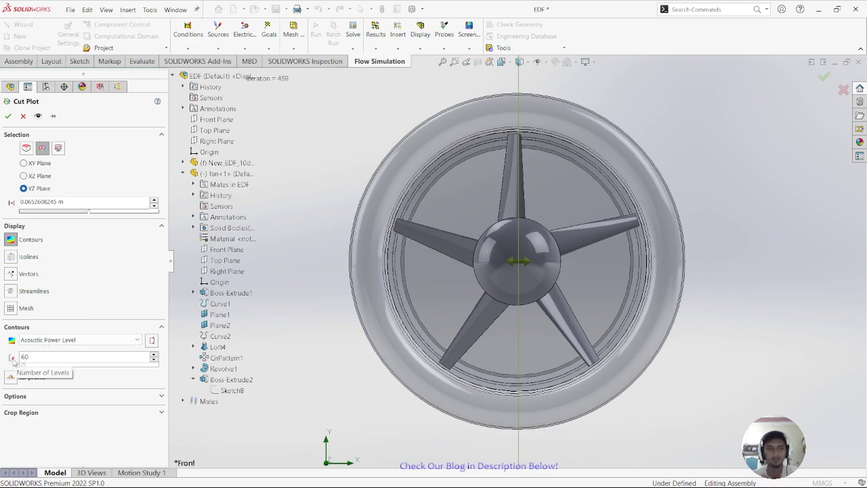
left_click(7, 118)
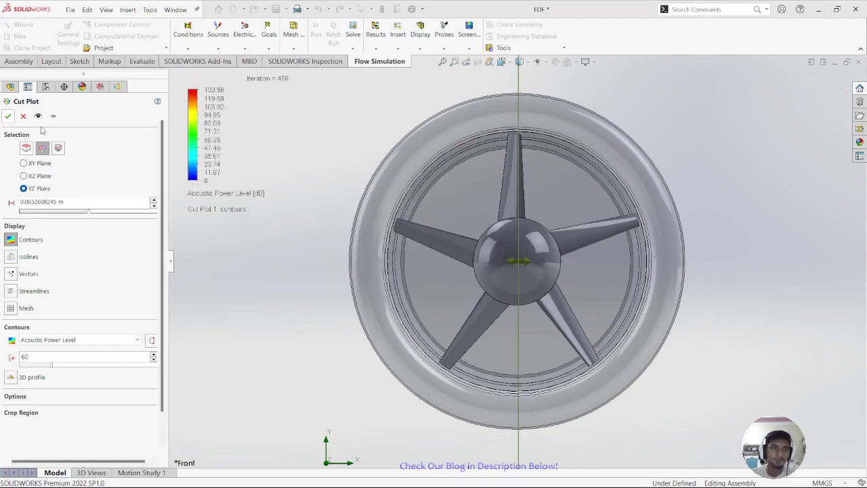
Examine the acoustic power contours from the side, around the whole duct and close up at the inlet lip and blade tips.
middle_click_drag(589, 261, 545, 301)
scroll(545, 263, "up", 4)
scroll(549, 298, "down", 3)
scroll(553, 294, "up", 6)
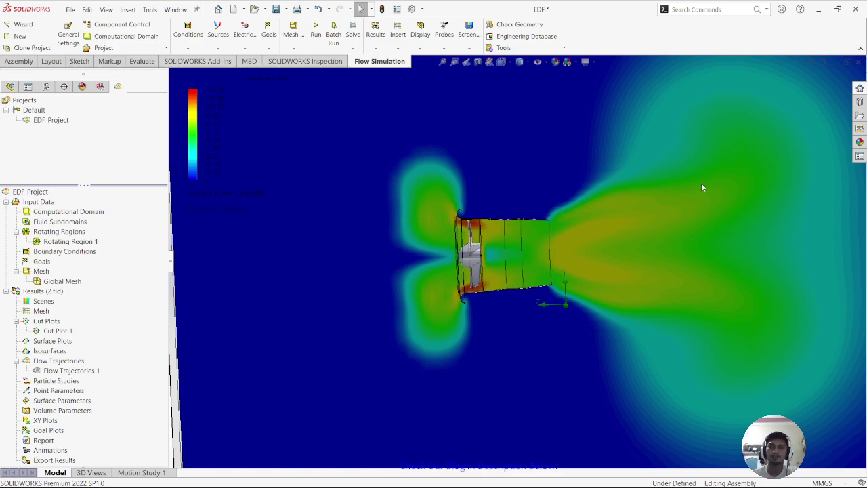
scroll(487, 219, "down", 5)
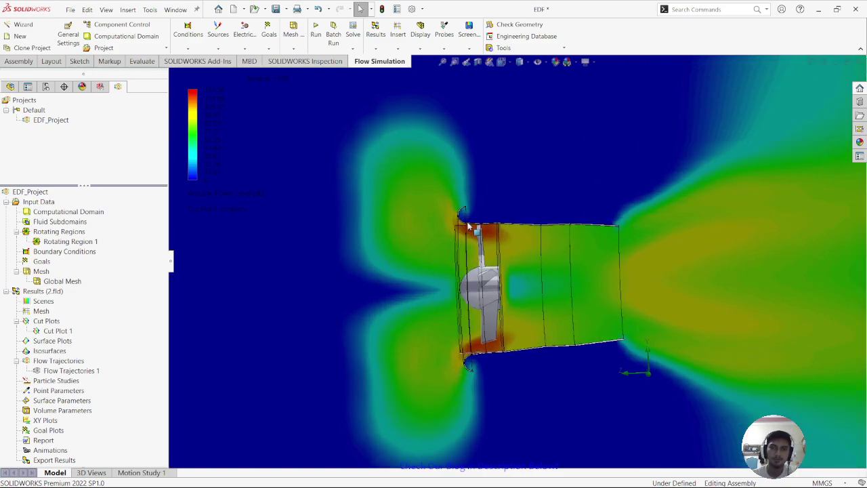
scroll(520, 268, "down", 1)
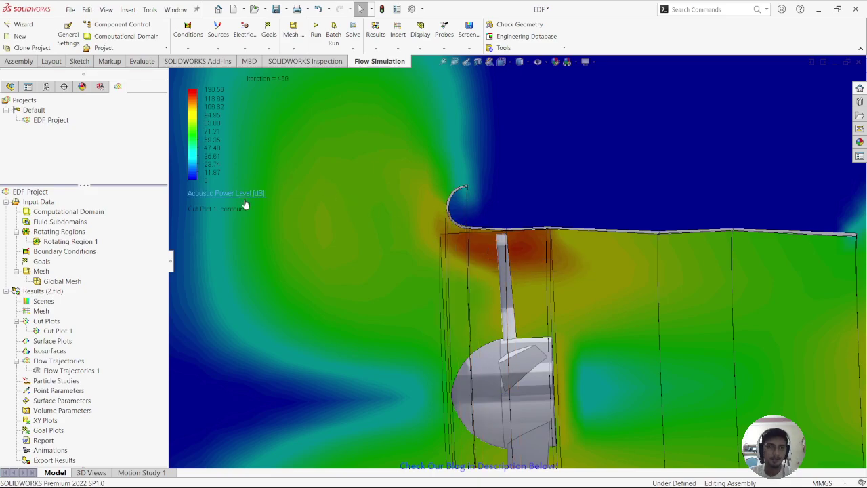
Show the plot maximum of Cut Plot 1 and move its callout into the clear area ahead of the duct inlet.
right_click(54, 331)
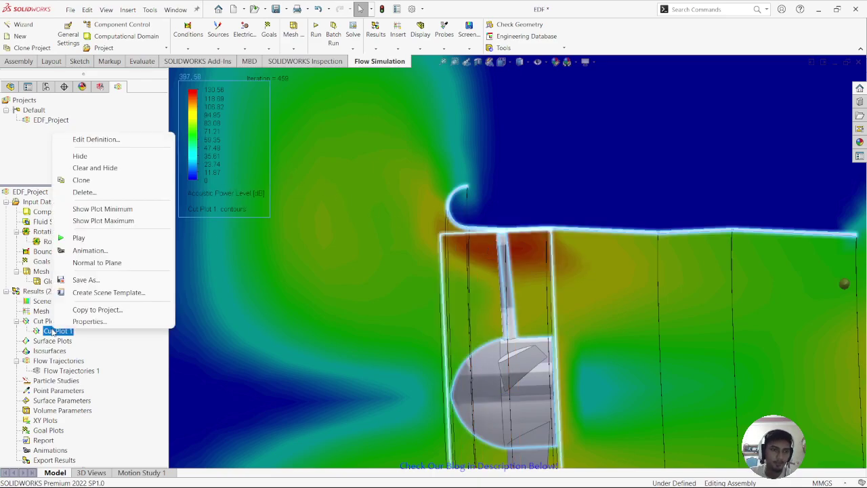
left_click(145, 221)
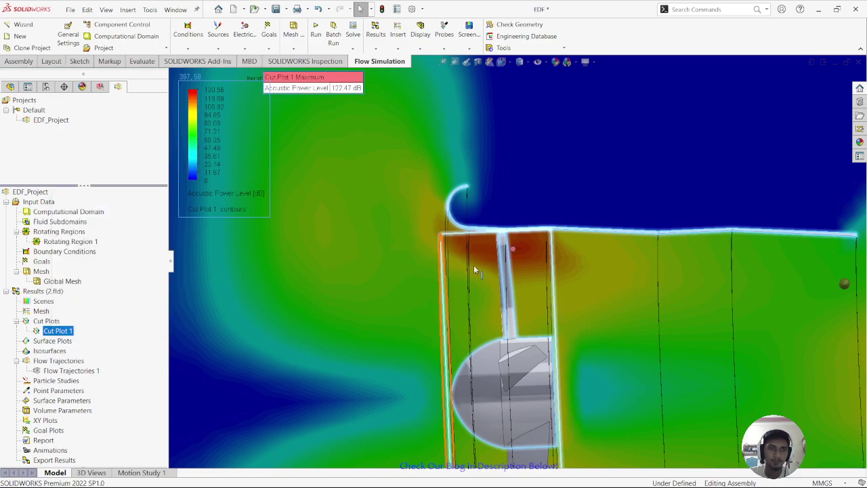
scroll(473, 264, "up", 5)
left_click_drag(472, 212, 331, 298)
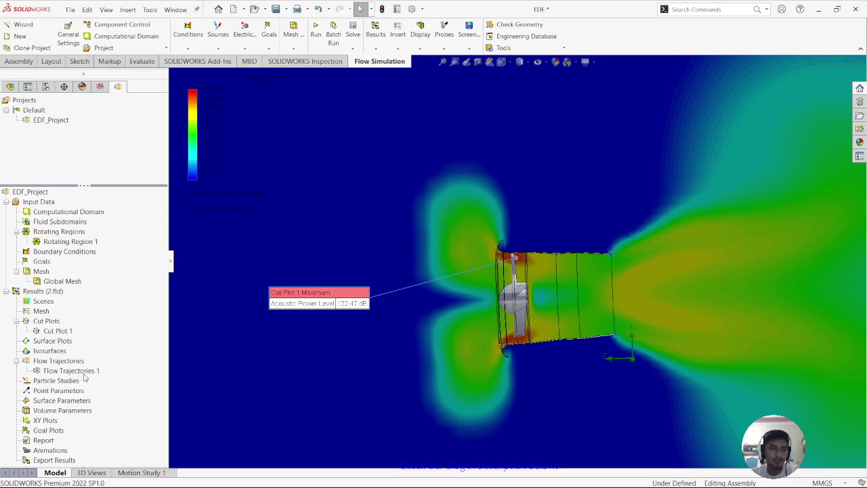
Show Flow Trajectories 1 together with the acoustic cut plot and play its animation.
right_click(83, 374)
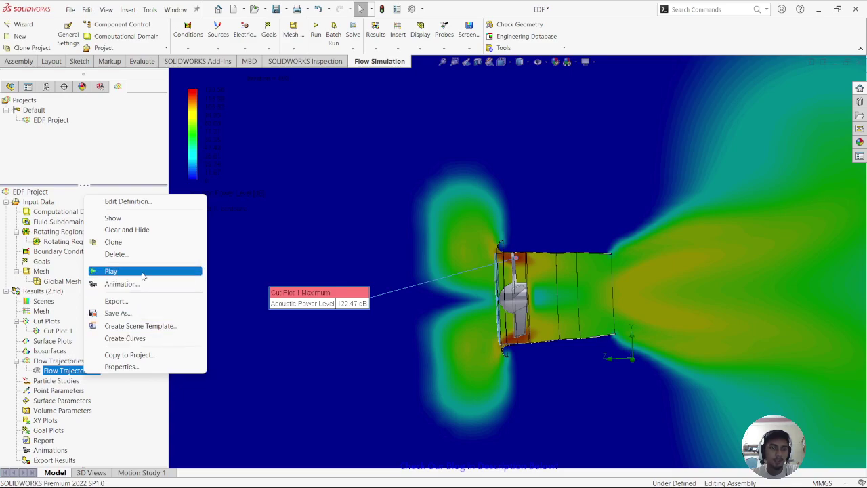
left_click(137, 217)
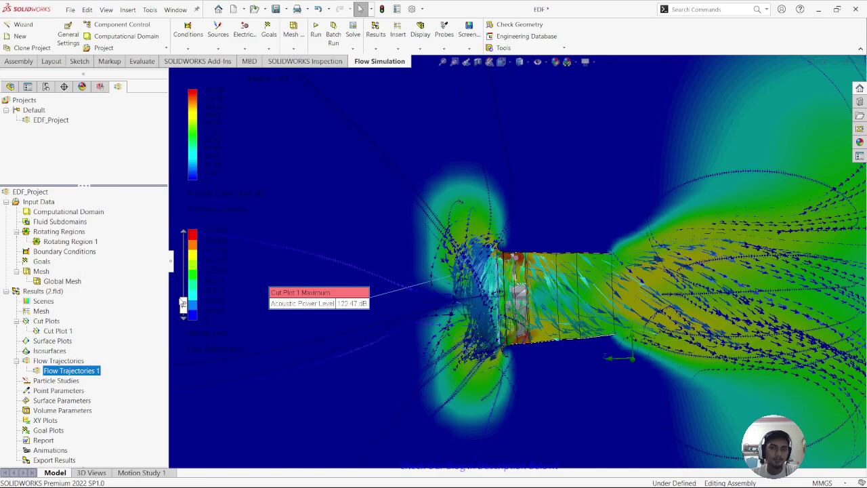
right_click(88, 373)
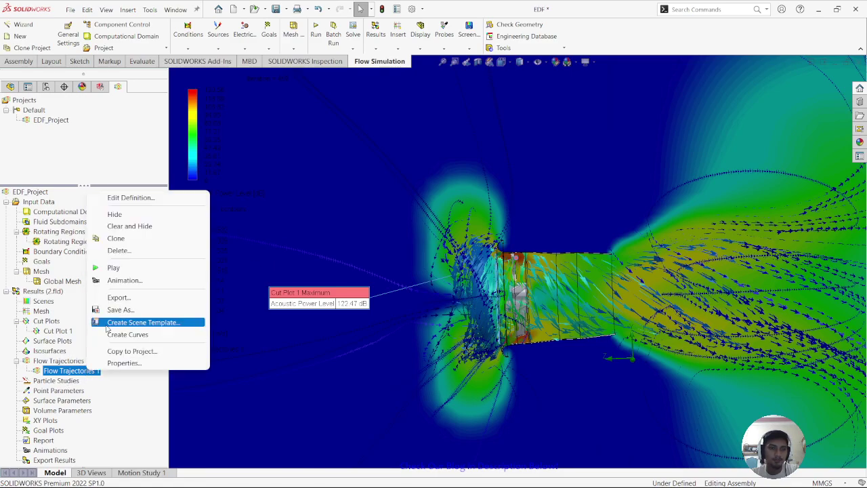
left_click(145, 269)
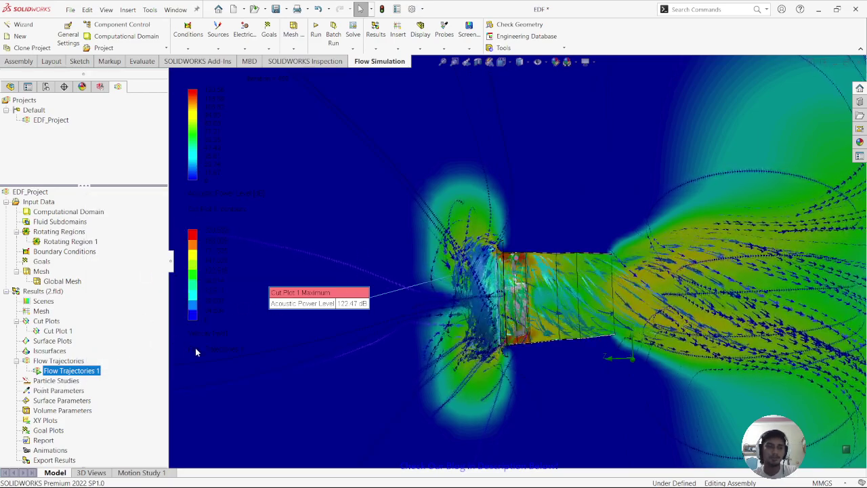
mouse_move(522, 476)
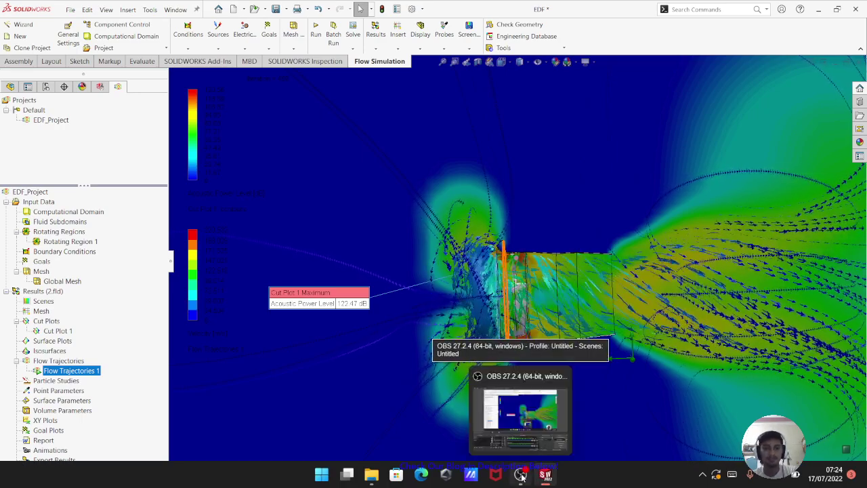
left_click(521, 475)
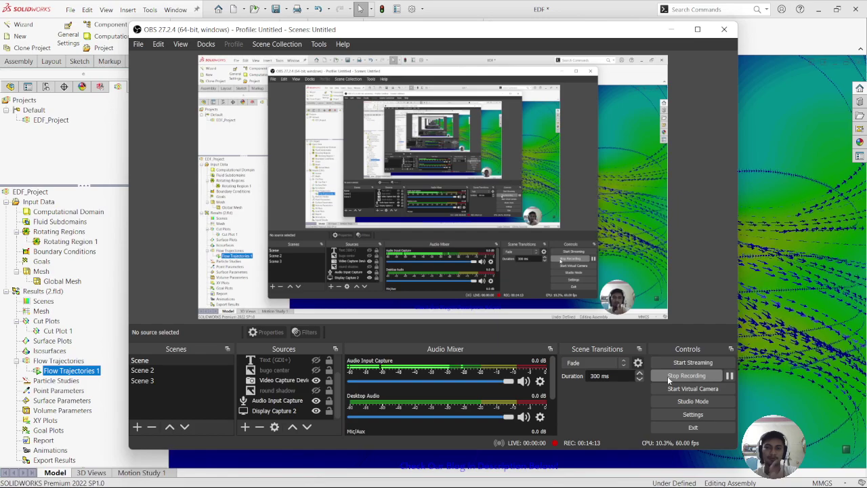